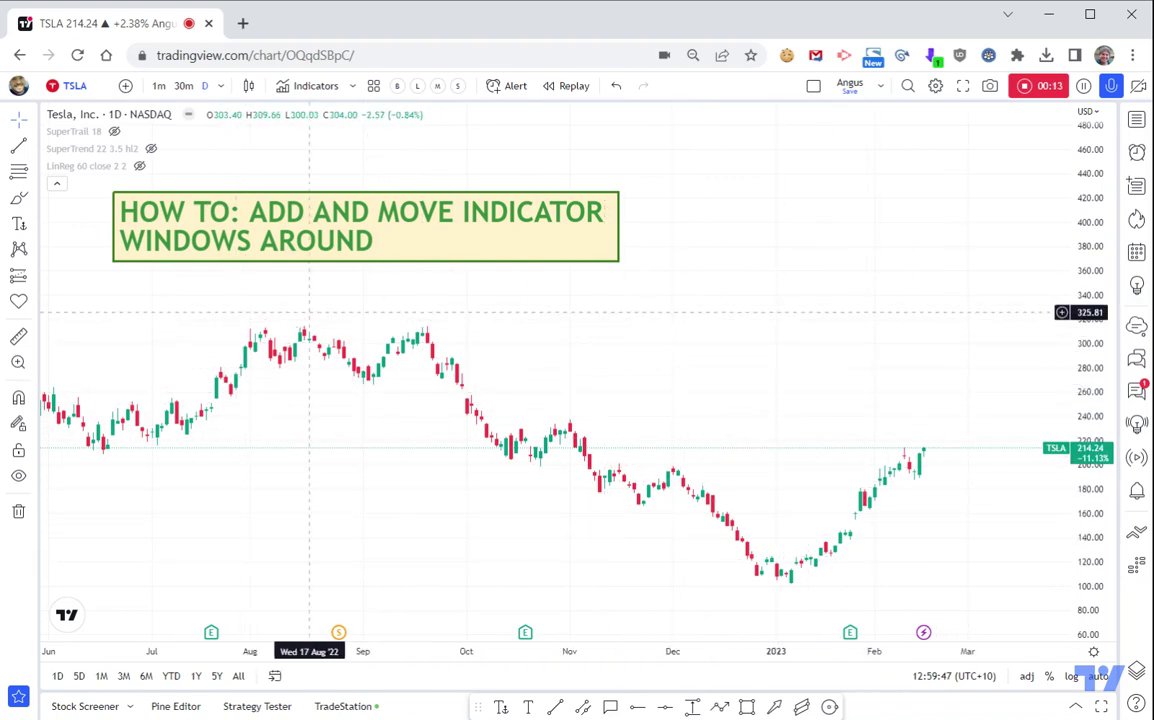
- Add the Volume and Relative Strength Index indicators to the TSLA daily chart from the indicator search
{"action": "left_click", "coordinate": [289, 88]}
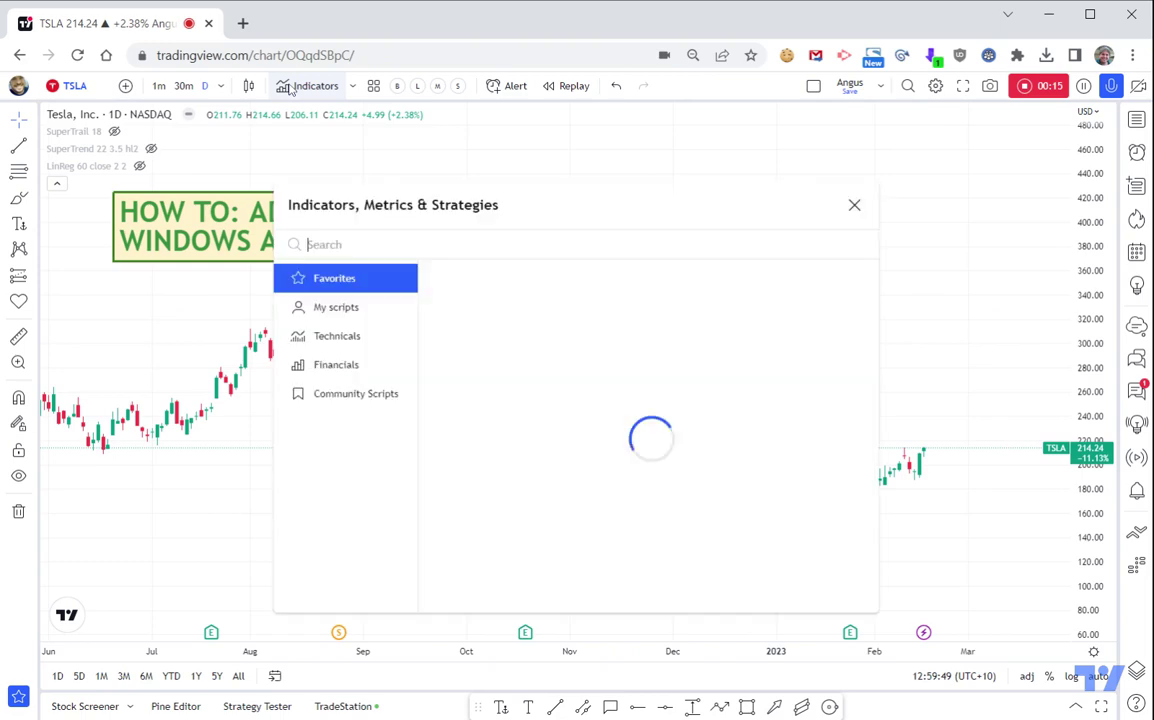
{"action": "type", "text": "VOLUME"}
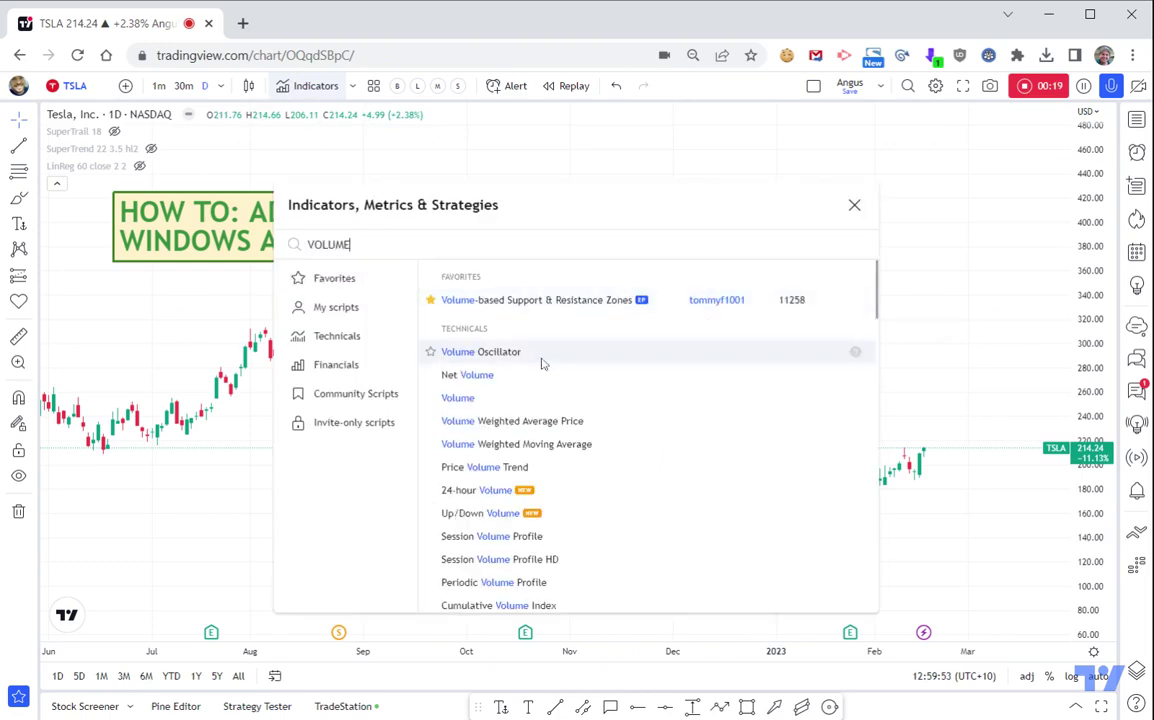
{"action": "left_click", "coordinate": [462, 398]}
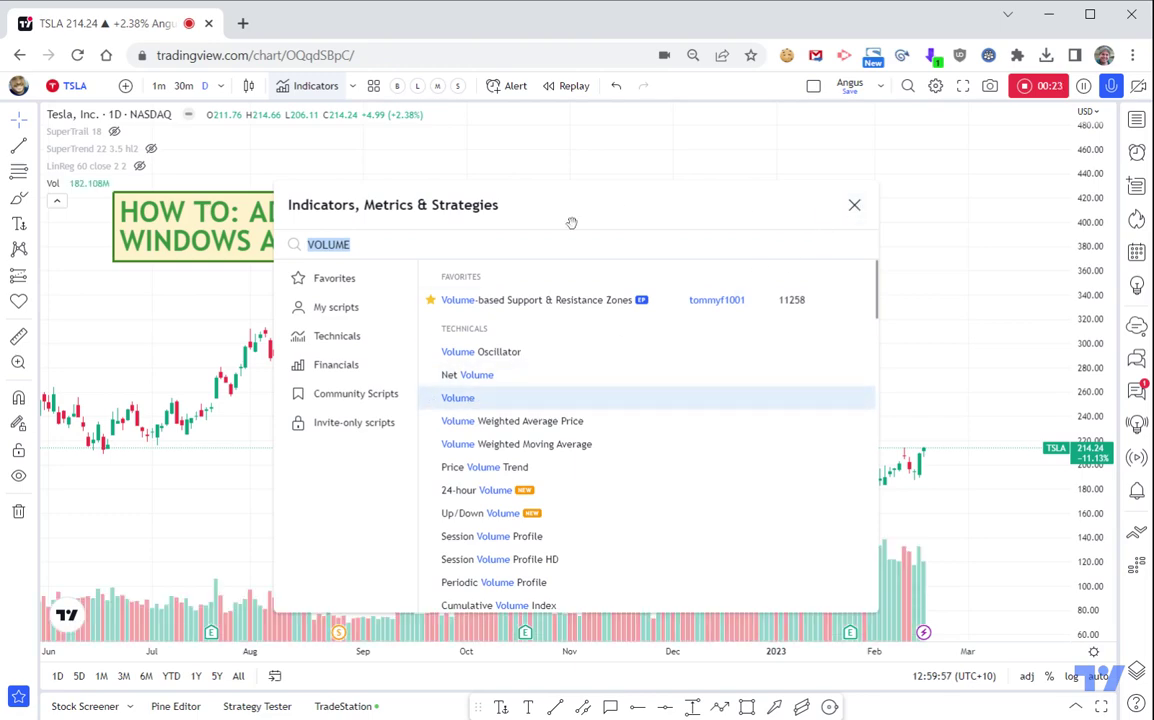
{"action": "type", "text": "RSI"}
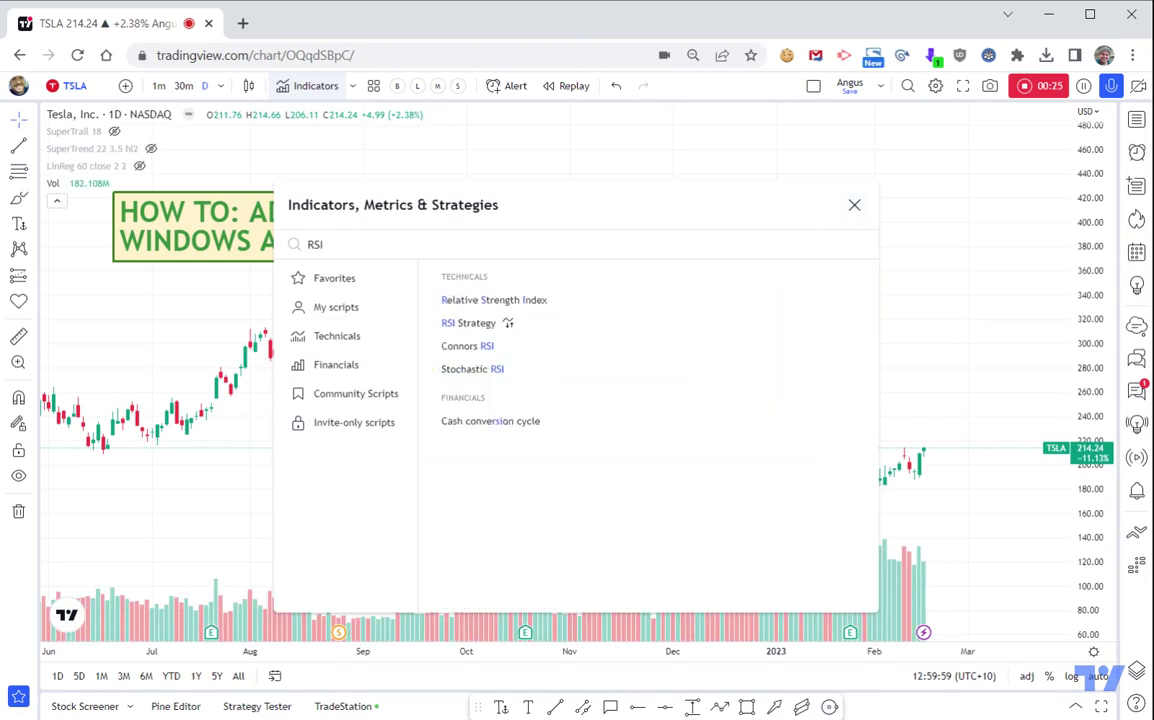
{"action": "left_click", "coordinate": [531, 300]}
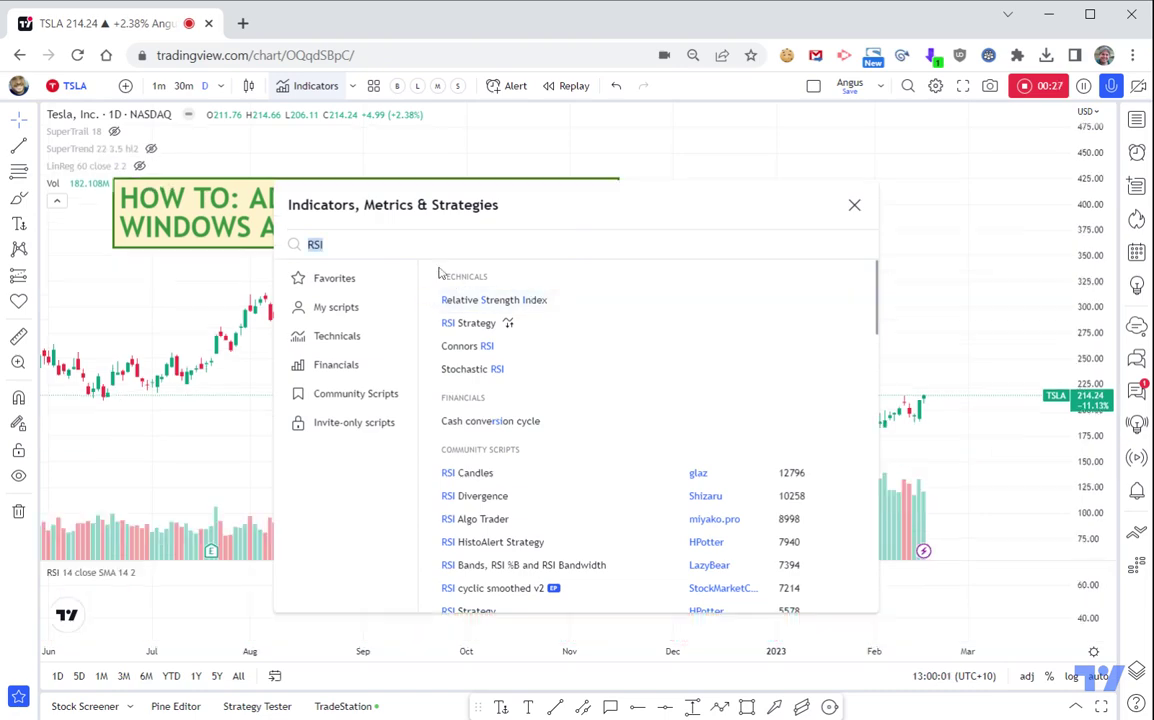
{"action": "left_click", "coordinate": [855, 207]}
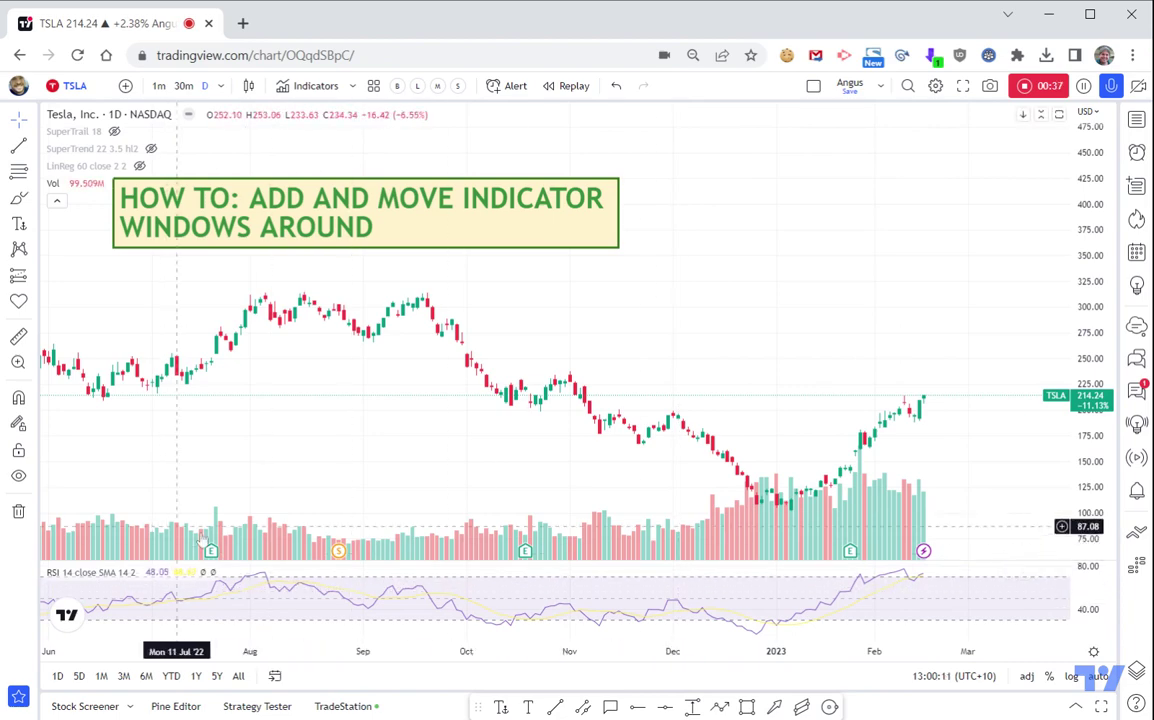
{"action": "scroll", "coordinate": [917, 500], "scroll_direction": "up", "scroll_amount": 5}
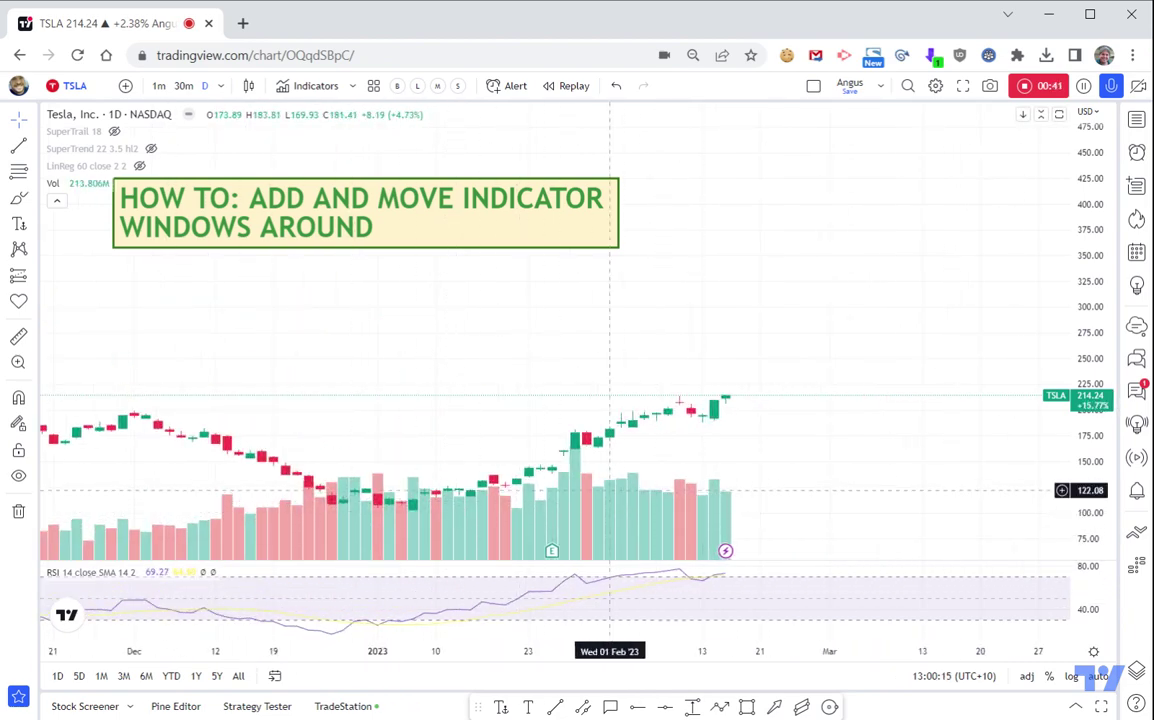
{"action": "scroll", "coordinate": [894, 269], "scroll_direction": "down", "scroll_amount": 5}
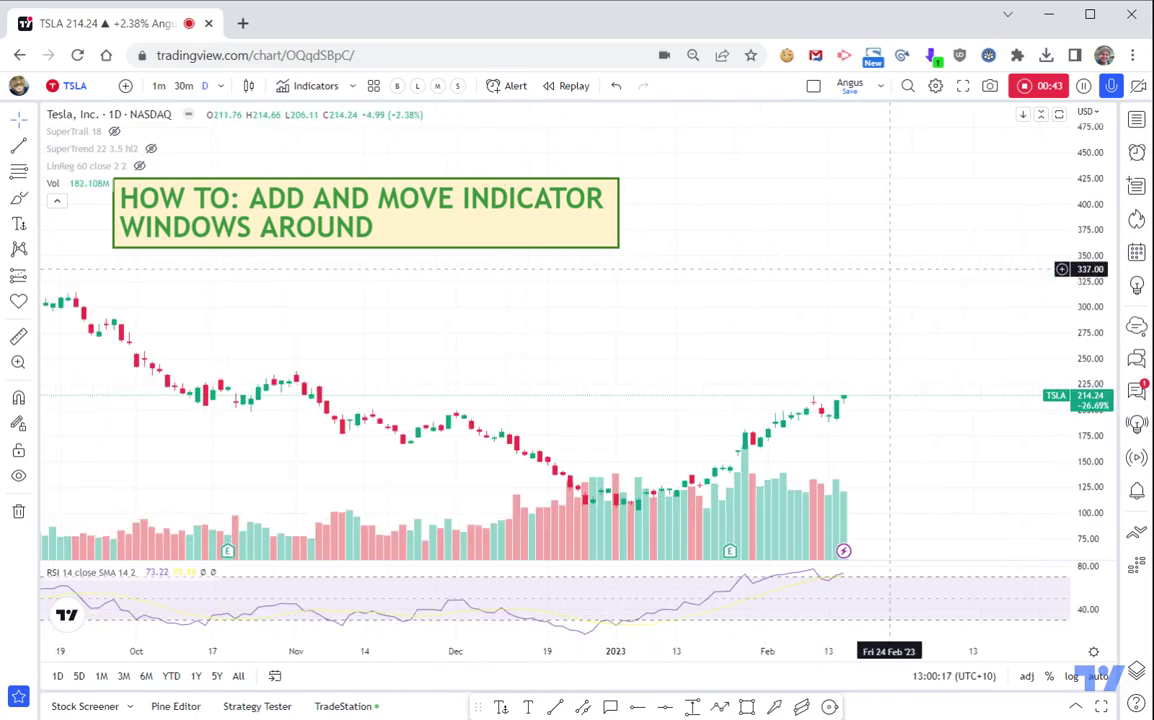
{"action": "scroll", "coordinate": [979, 263], "scroll_direction": "down", "scroll_amount": 3}
{"action": "left_click_drag", "start_coordinate": [979, 263], "coordinate": [786, 298]}
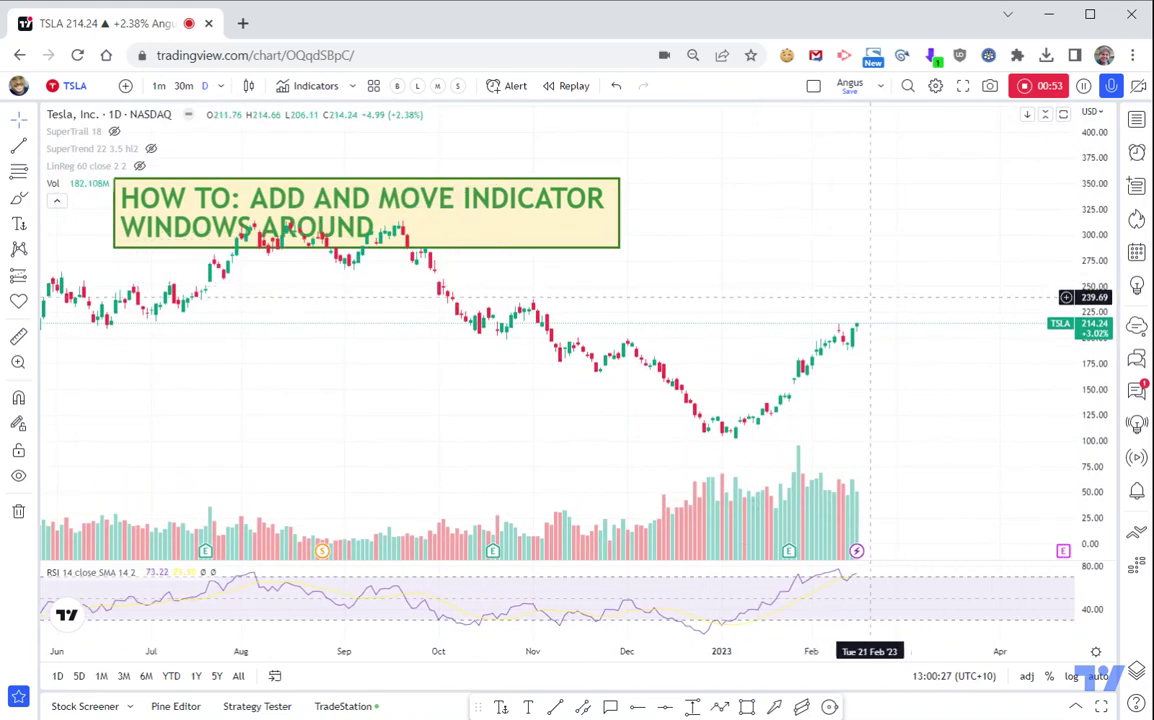
{"action": "left_click_drag", "start_coordinate": [1097, 216], "coordinate": [1095, 170]}
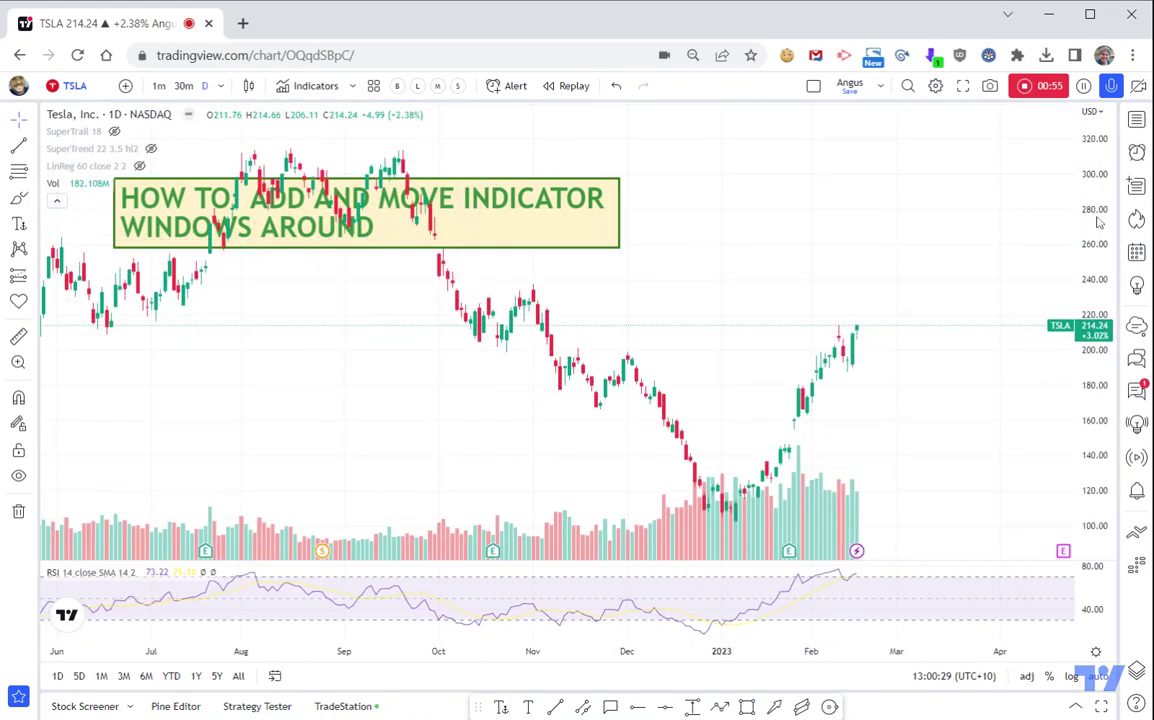
{"action": "left_click_drag", "start_coordinate": [875, 248], "coordinate": [670, 262]}
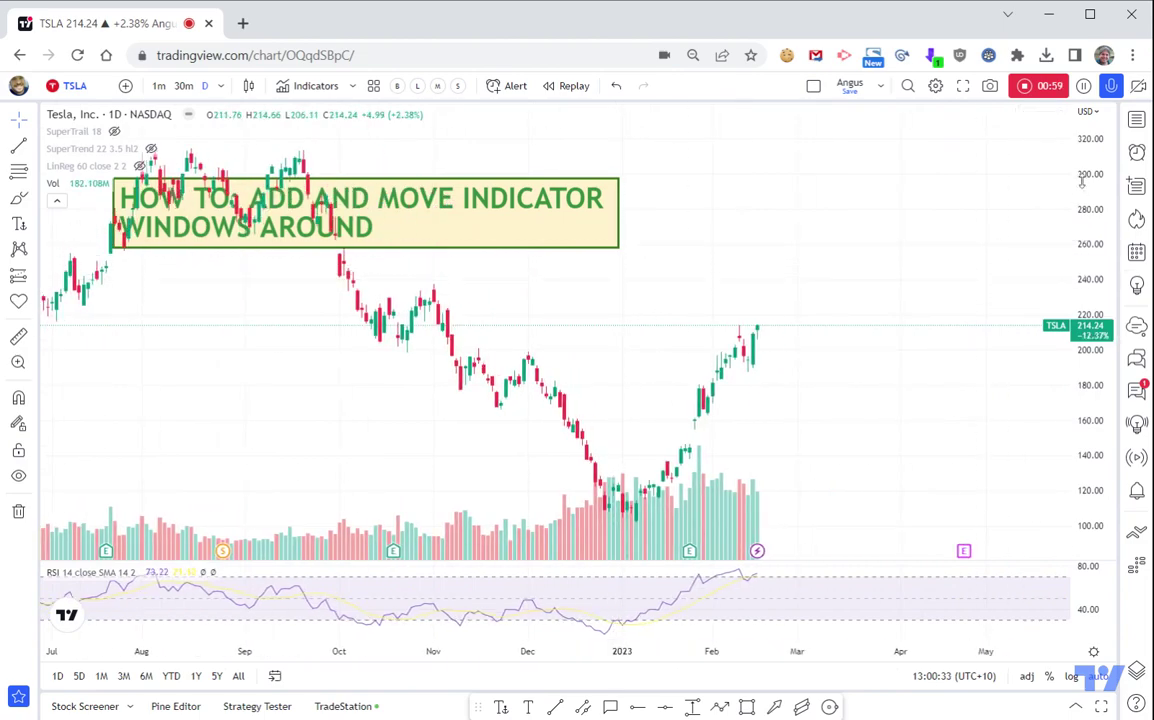
{"action": "left_click_drag", "start_coordinate": [872, 464], "coordinate": [998, 439]}
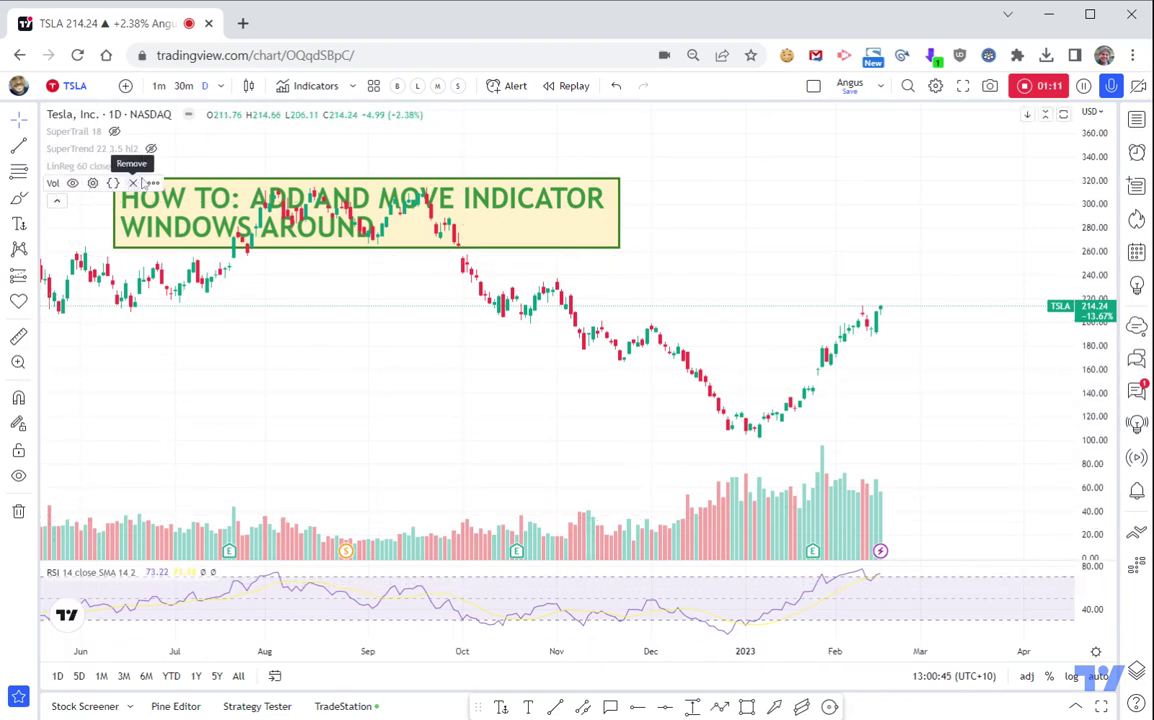
- Move the Volume indicator into a new pane above the price chart
{"action": "left_click", "coordinate": [153, 183]}
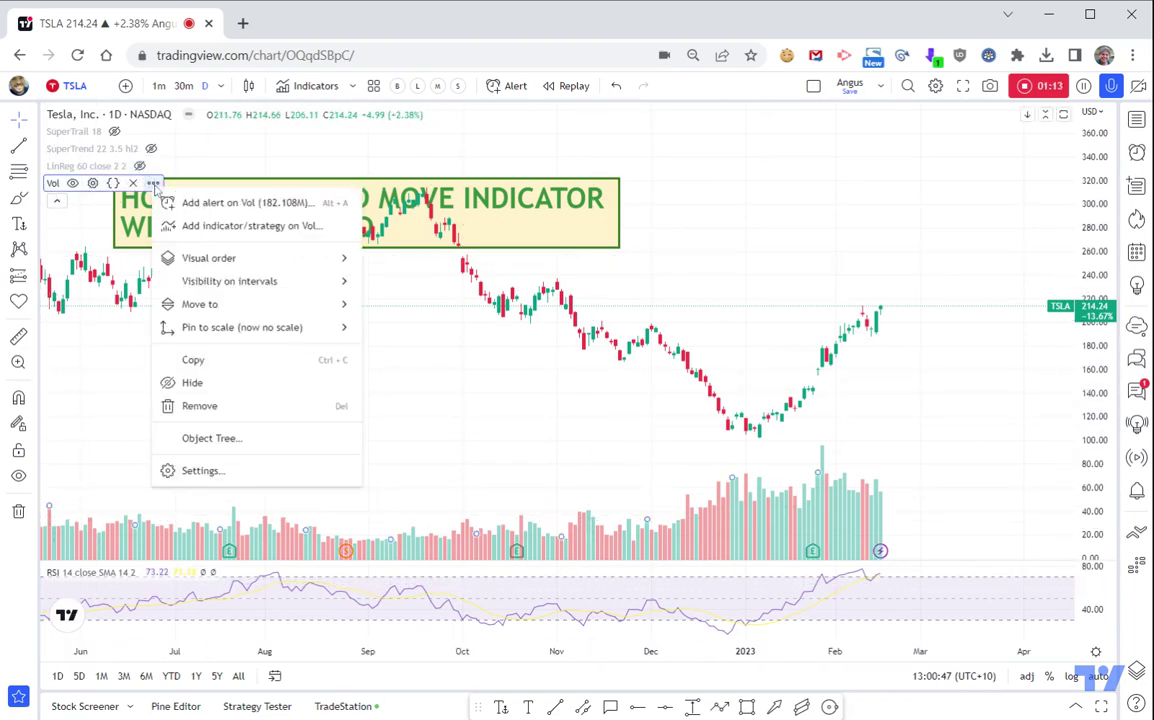
{"action": "mouse_move", "coordinate": [230, 263]}
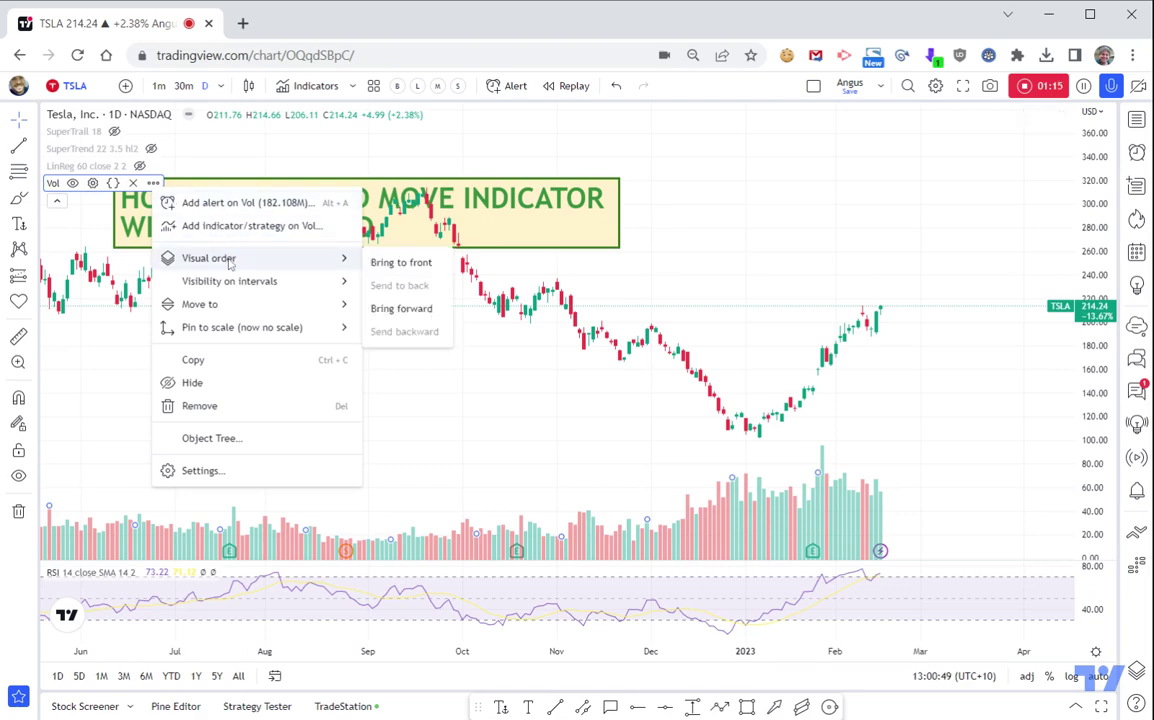
{"action": "mouse_move", "coordinate": [229, 303]}
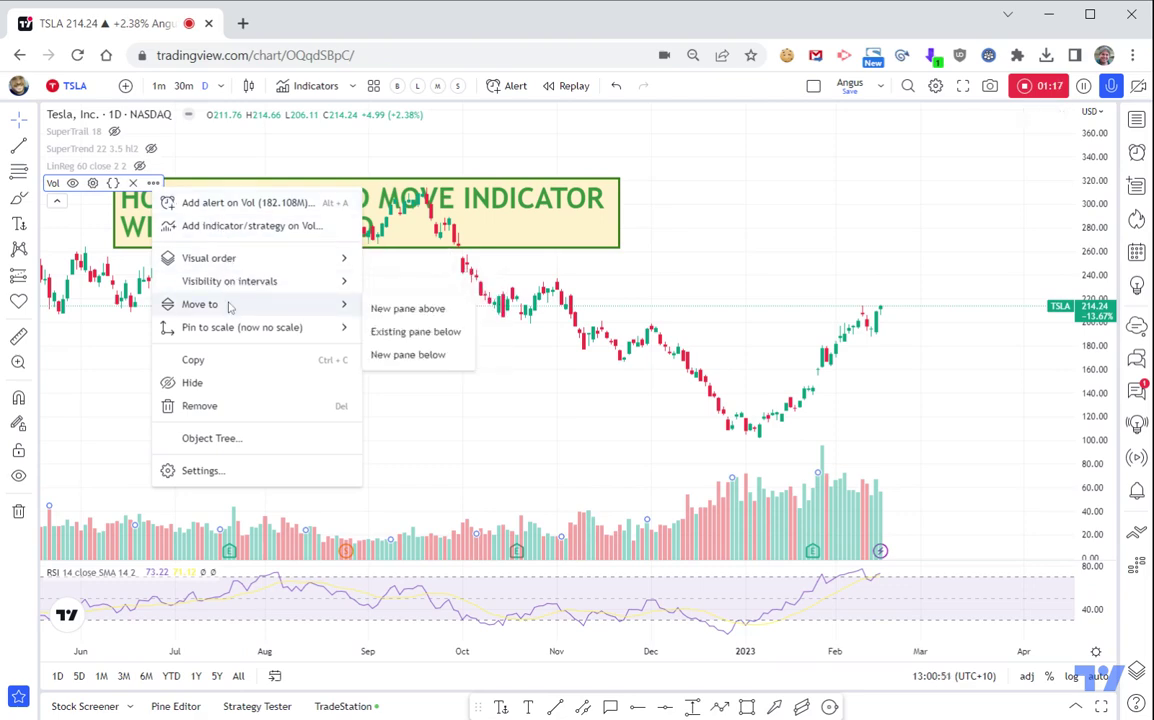
{"action": "left_click", "coordinate": [408, 311]}
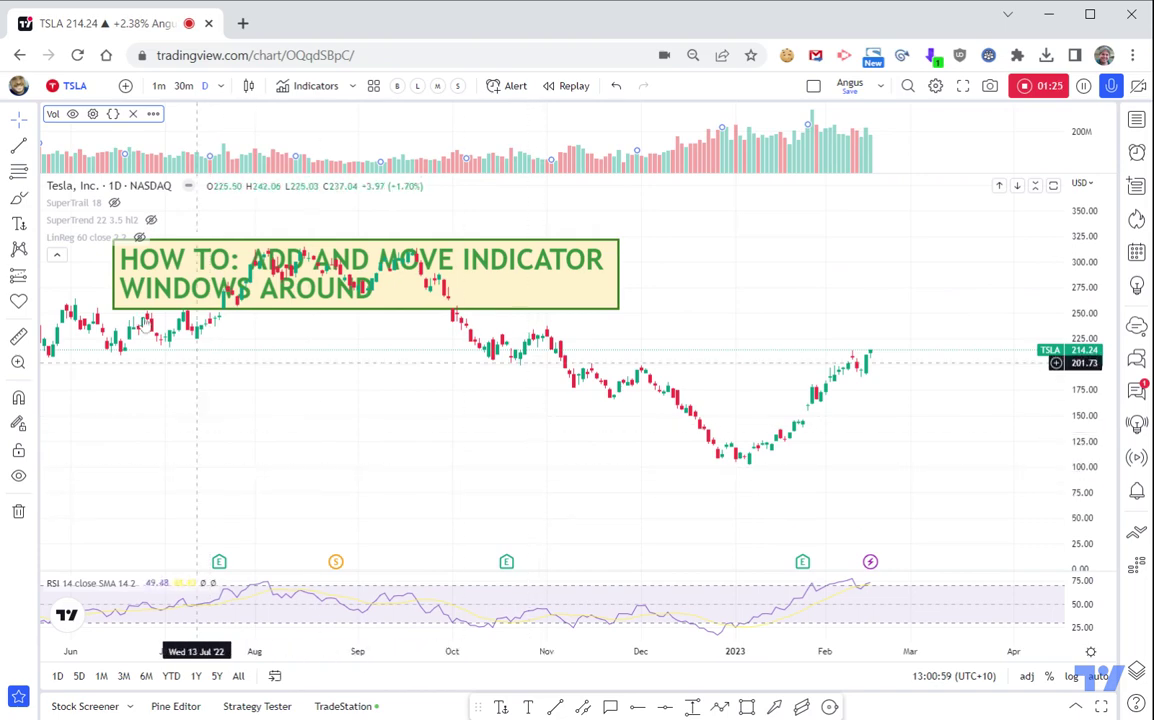
- Move Volume back into the existing price chart pane
{"action": "left_click", "coordinate": [153, 114]}
{"action": "mouse_move", "coordinate": [227, 207]}
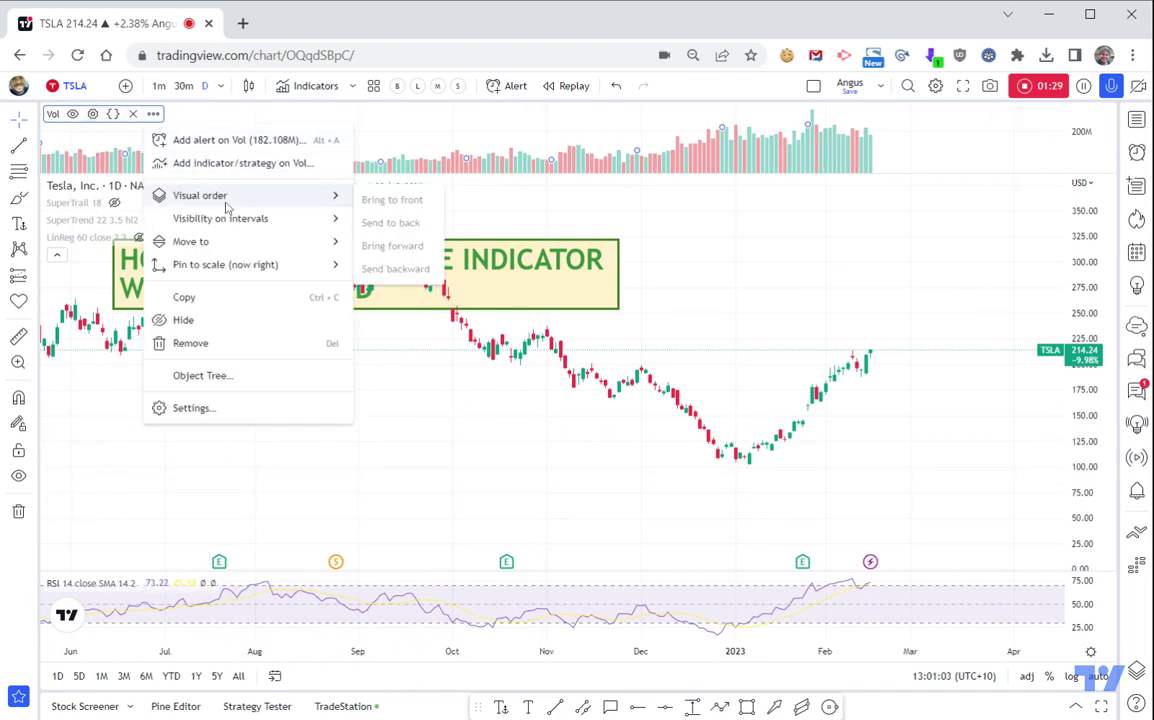
{"action": "mouse_move", "coordinate": [258, 245]}
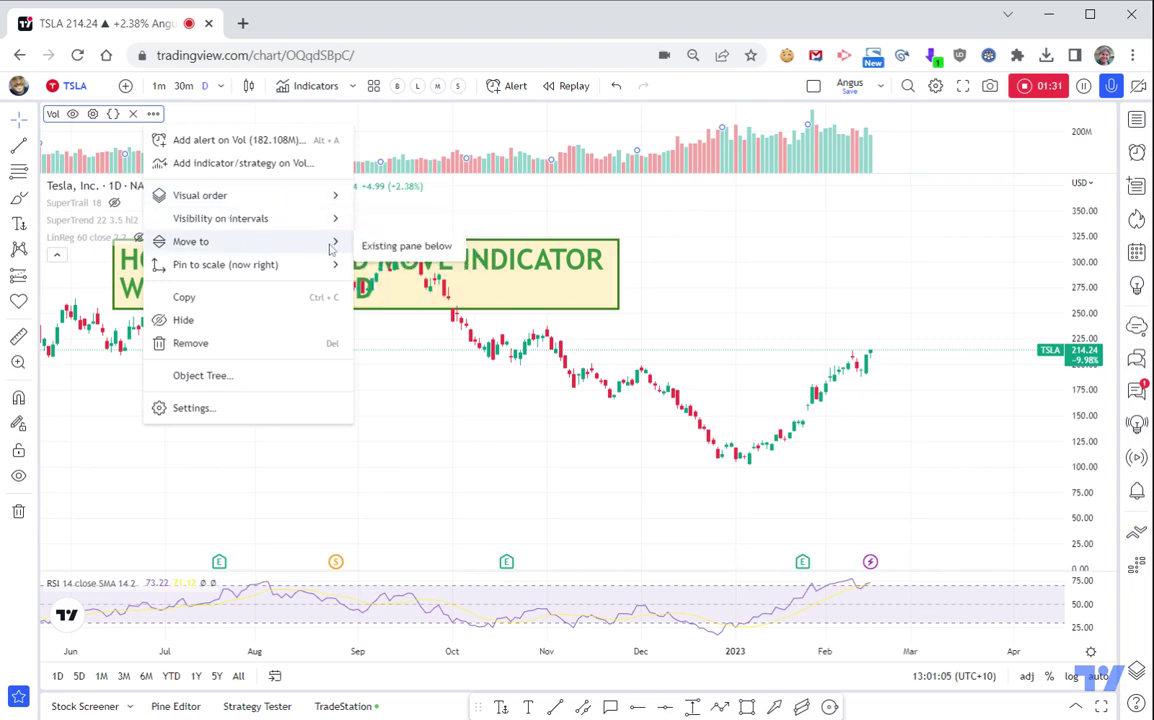
{"action": "left_click", "coordinate": [380, 250]}
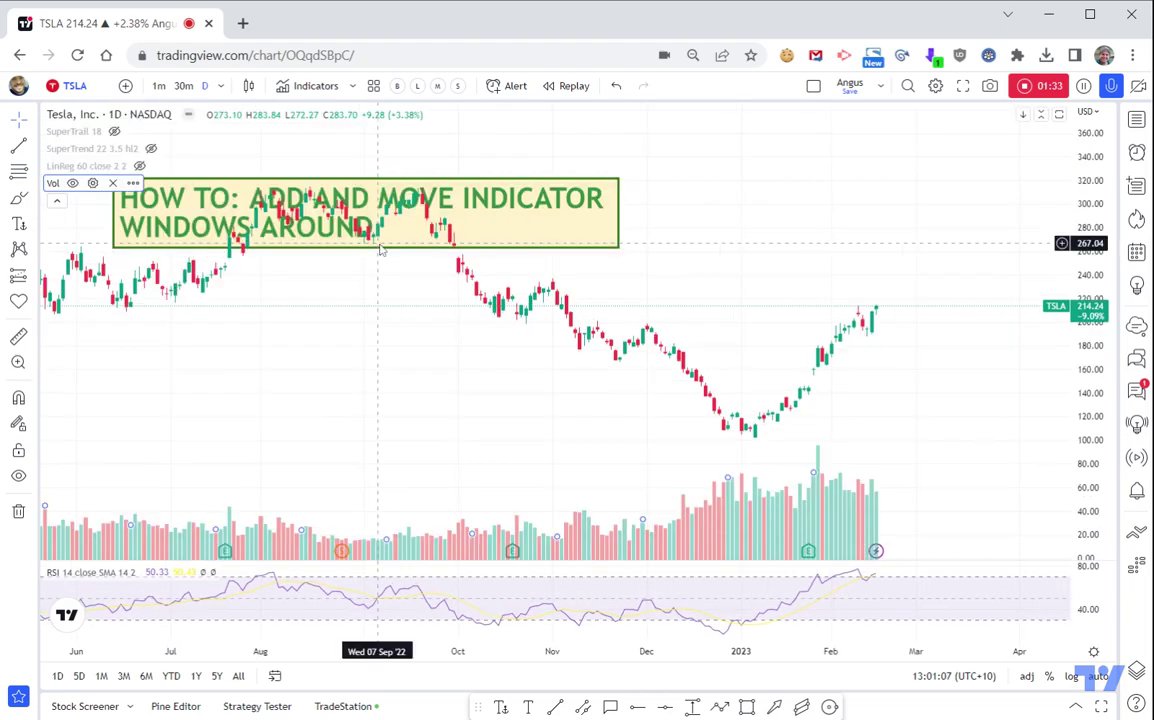
- Move Volume into a new pane below the price chart, above RSI
{"action": "left_click", "coordinate": [134, 183]}
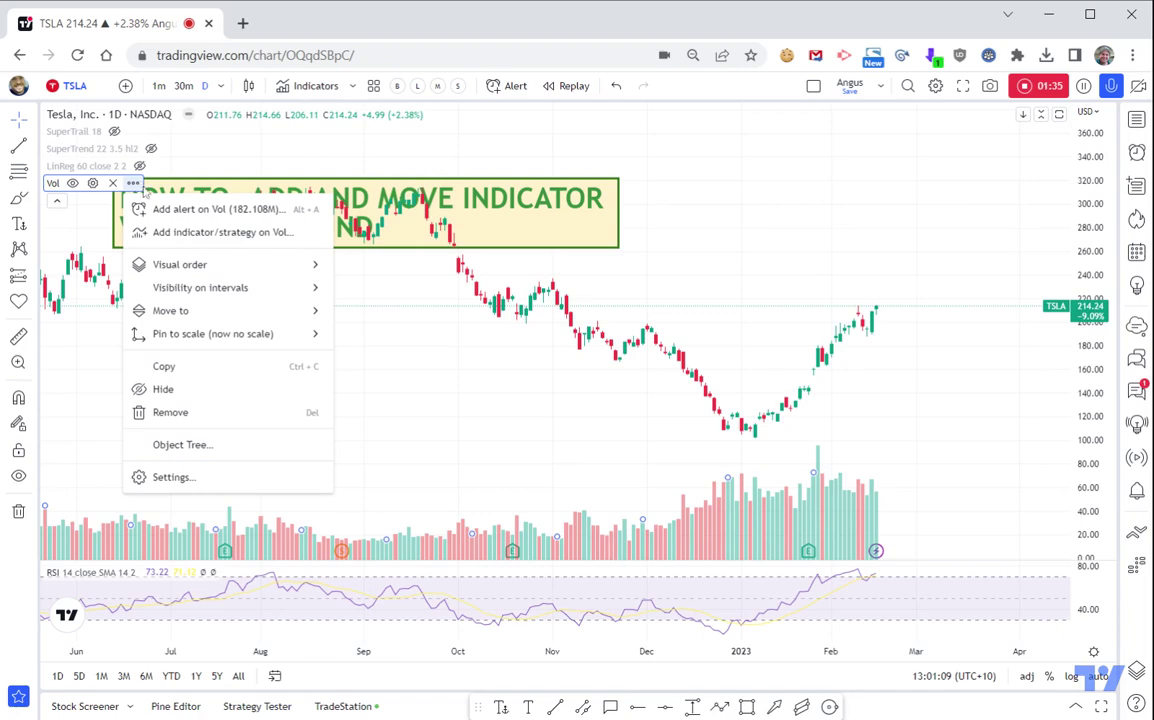
{"action": "mouse_move", "coordinate": [268, 314]}
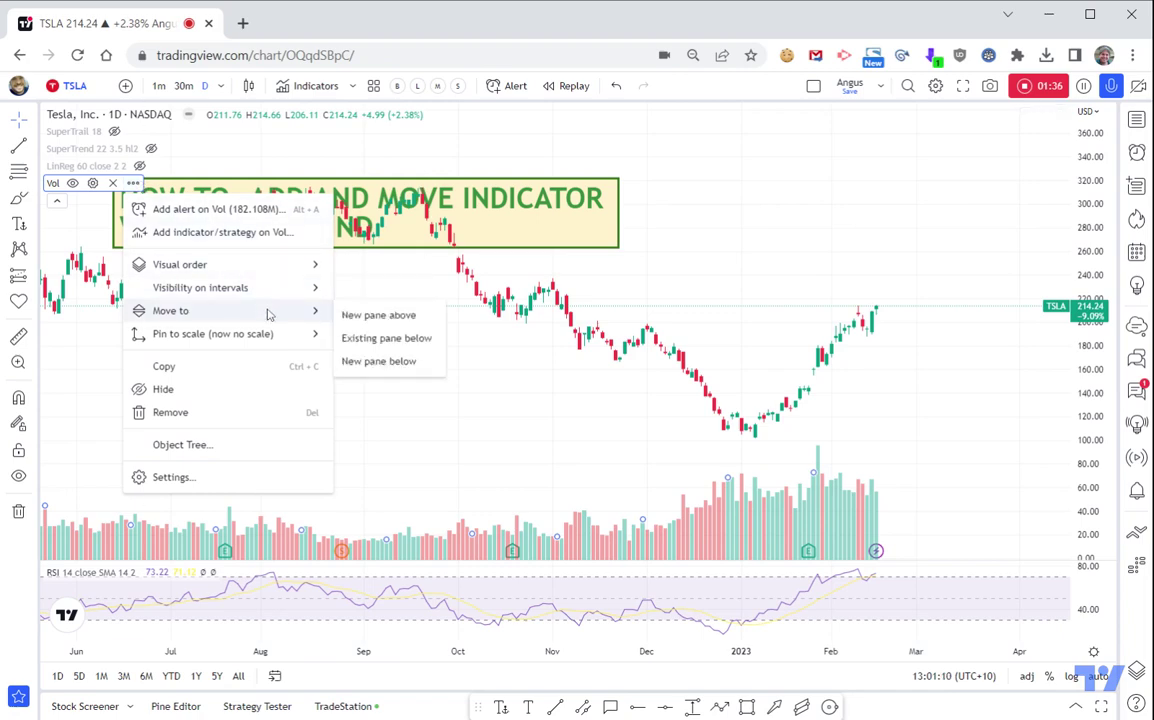
{"action": "left_click", "coordinate": [396, 362]}
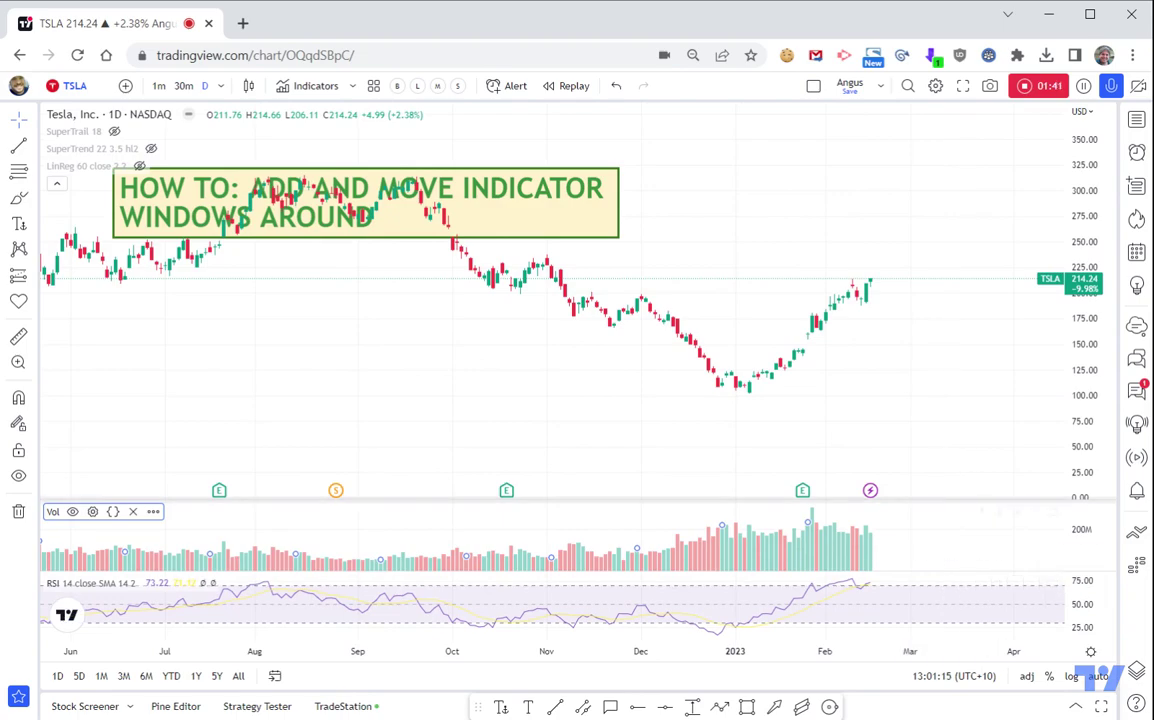
{"action": "left_click_drag", "start_coordinate": [560, 498], "coordinate": [560, 548]}
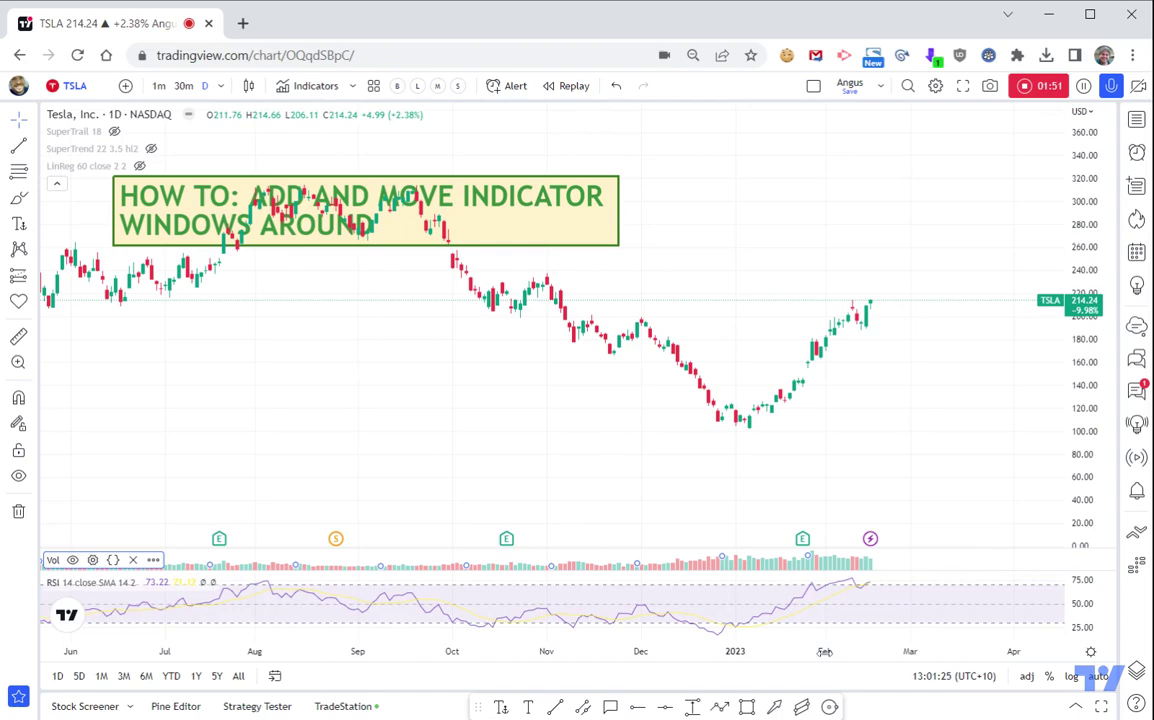
{"action": "left_click", "coordinate": [1054, 559]}
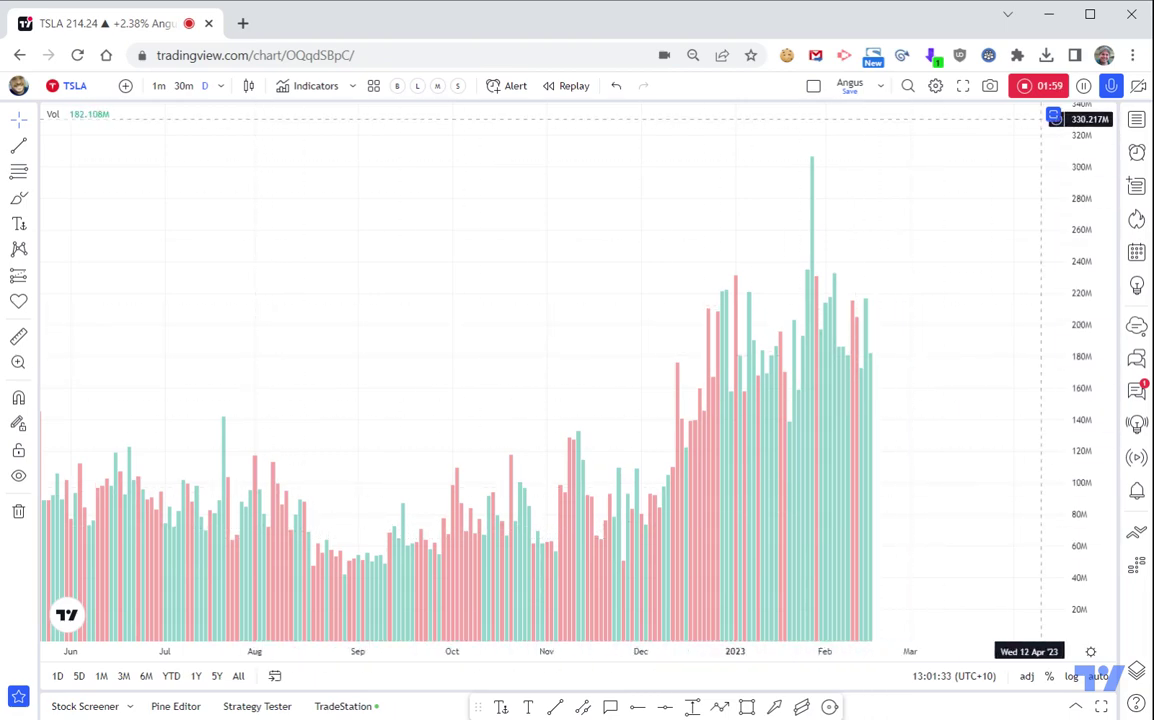
{"action": "left_click", "coordinate": [1053, 116]}
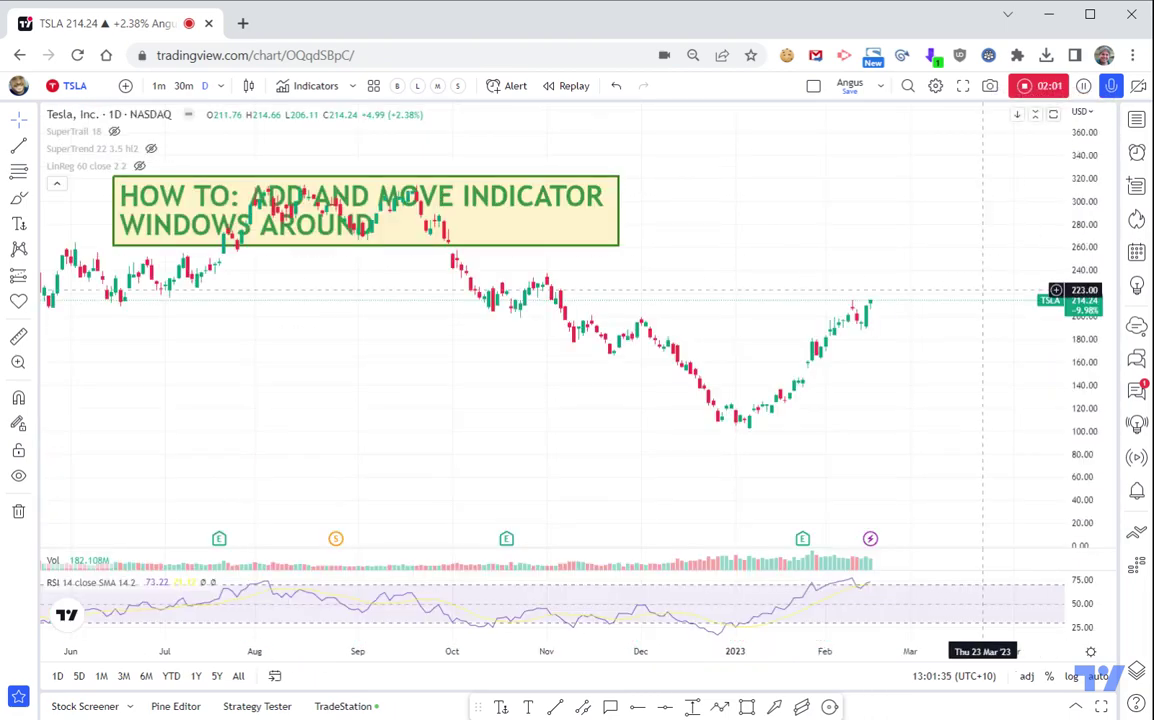
{"action": "left_click_drag", "start_coordinate": [924, 549], "coordinate": [927, 493]}
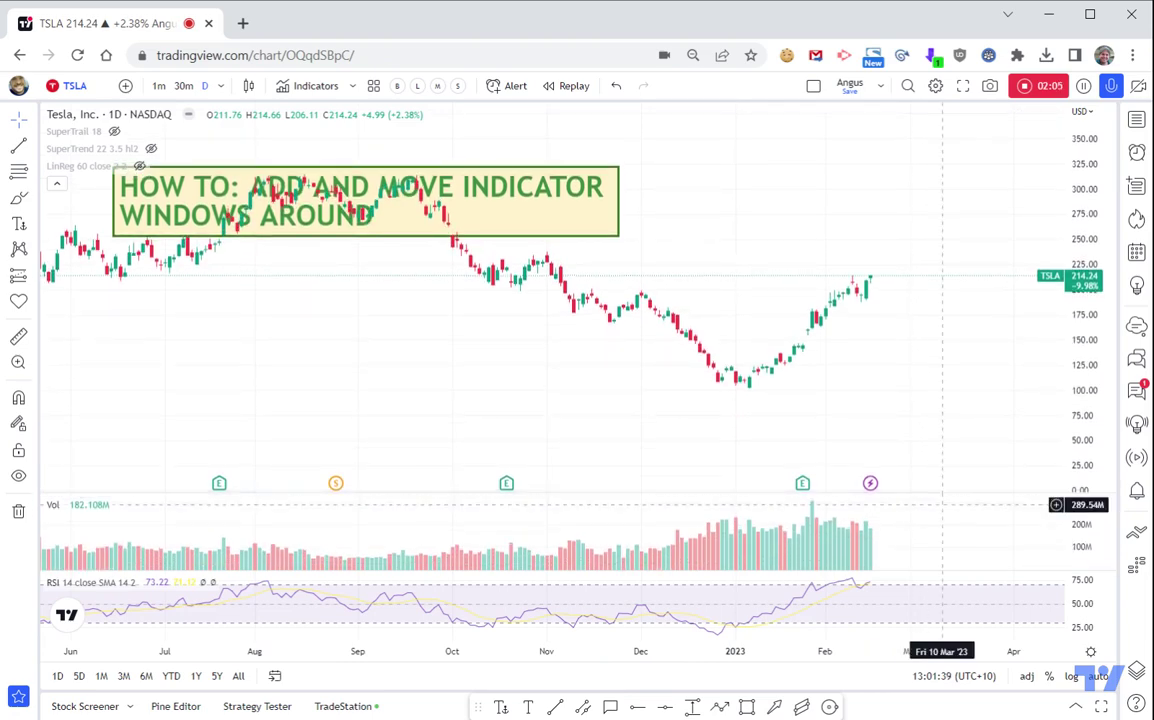
{"action": "scroll", "coordinate": [340, 373], "scroll_direction": "down", "scroll_amount": 6}
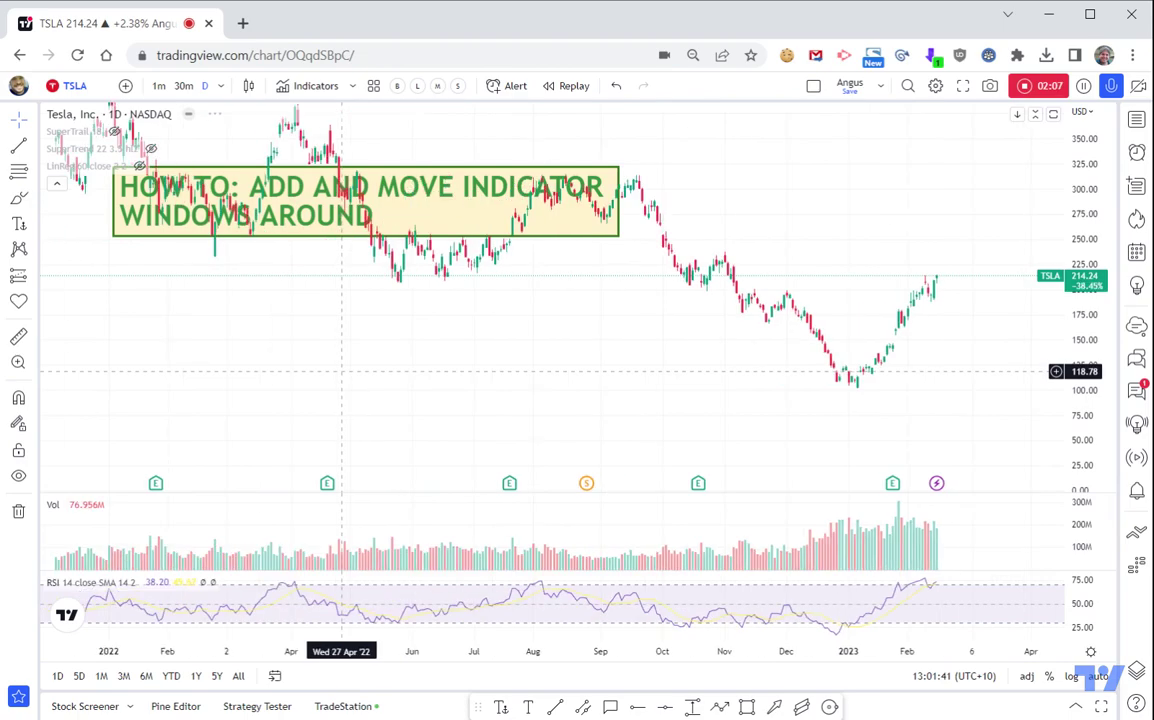
{"action": "scroll", "coordinate": [693, 390], "scroll_direction": "up", "scroll_amount": 3}
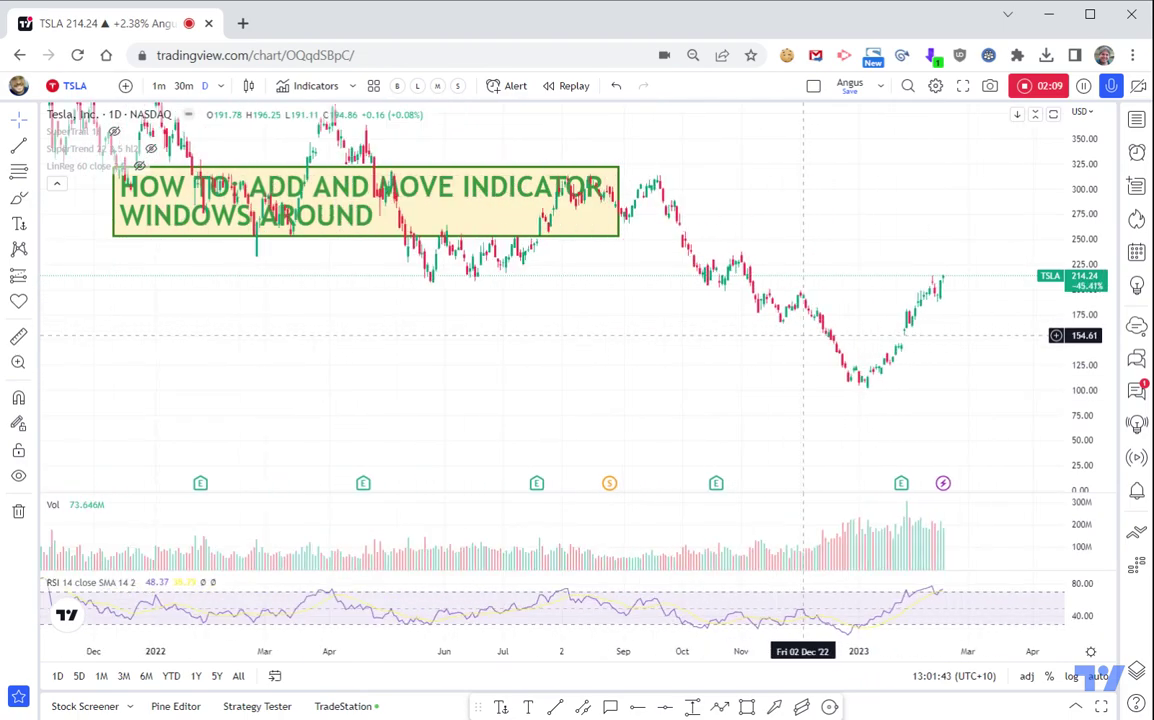
{"action": "scroll", "coordinate": [700, 340], "scroll_direction": "up", "scroll_amount": 1}
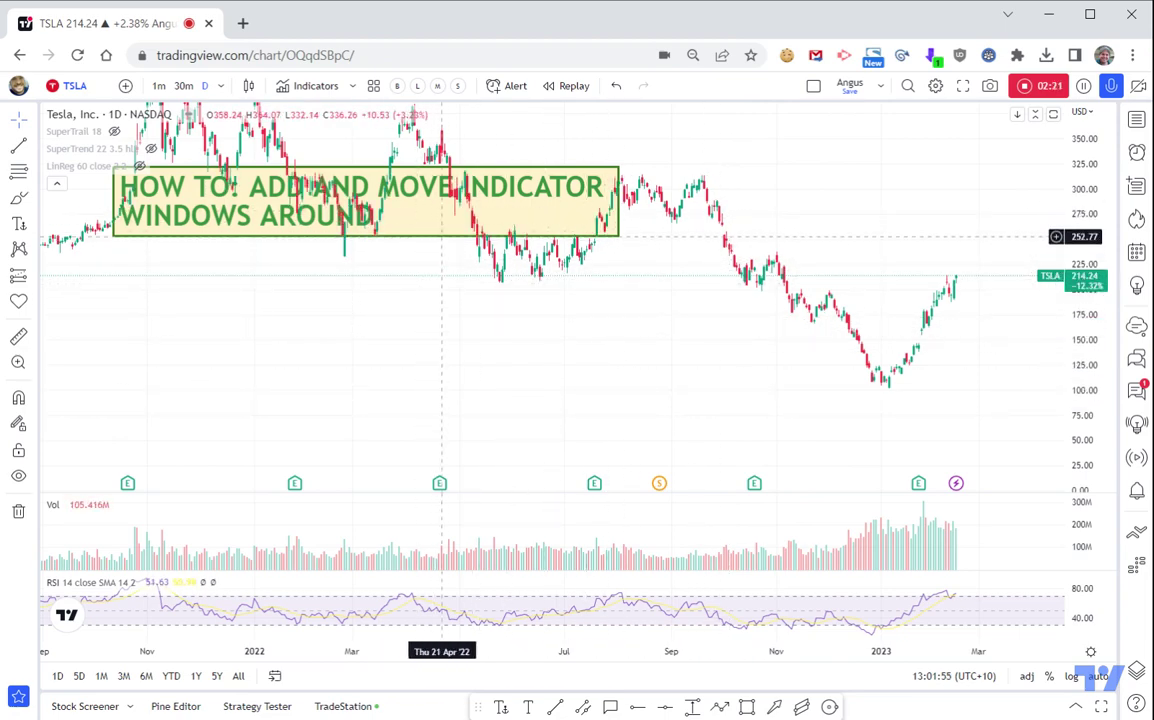
- Bring the HOW TO title text box in front of the price candles
{"action": "right_click", "coordinate": [444, 243]}
{"action": "mouse_move", "coordinate": [542, 273]}
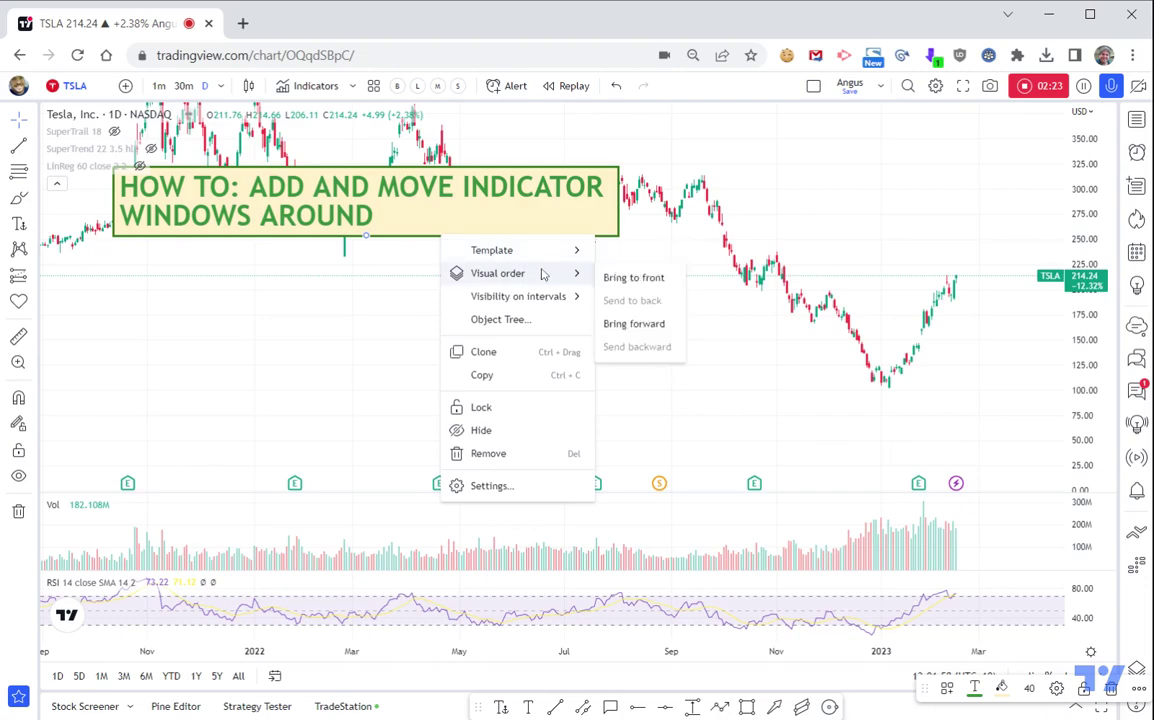
{"action": "left_click", "coordinate": [617, 285]}
{"action": "scroll", "coordinate": [674, 365], "scroll_direction": "down", "scroll_amount": 3}
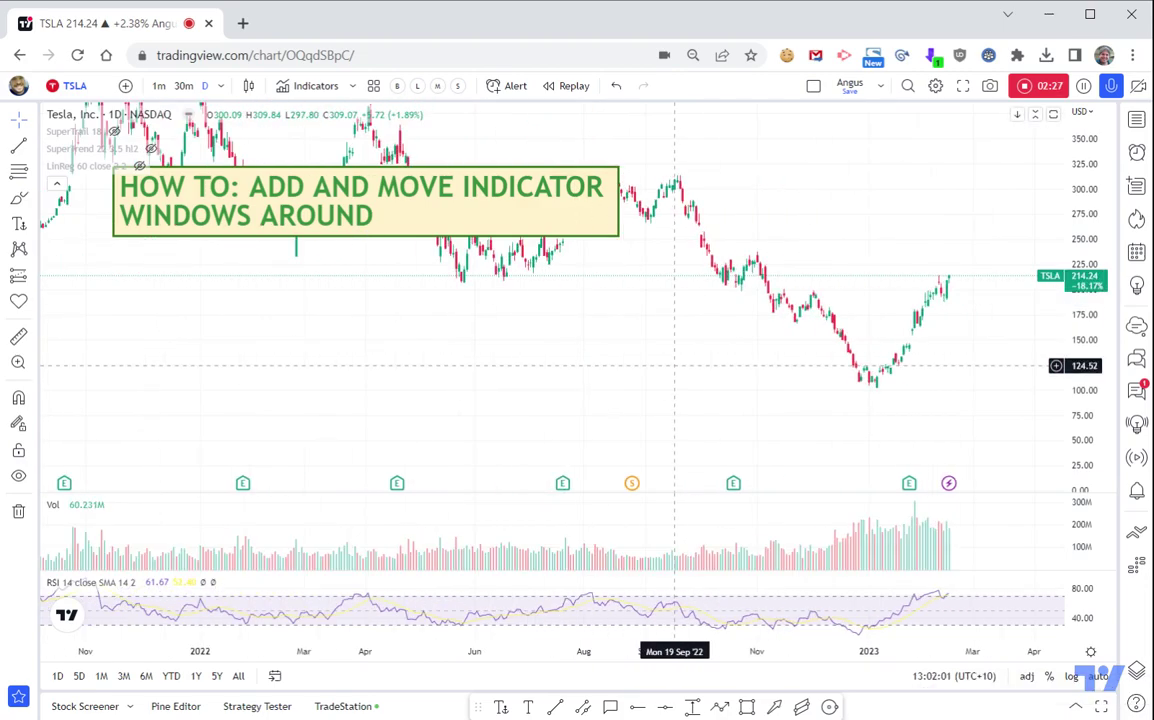
{"action": "scroll", "coordinate": [674, 365], "scroll_direction": "up", "scroll_amount": 2}
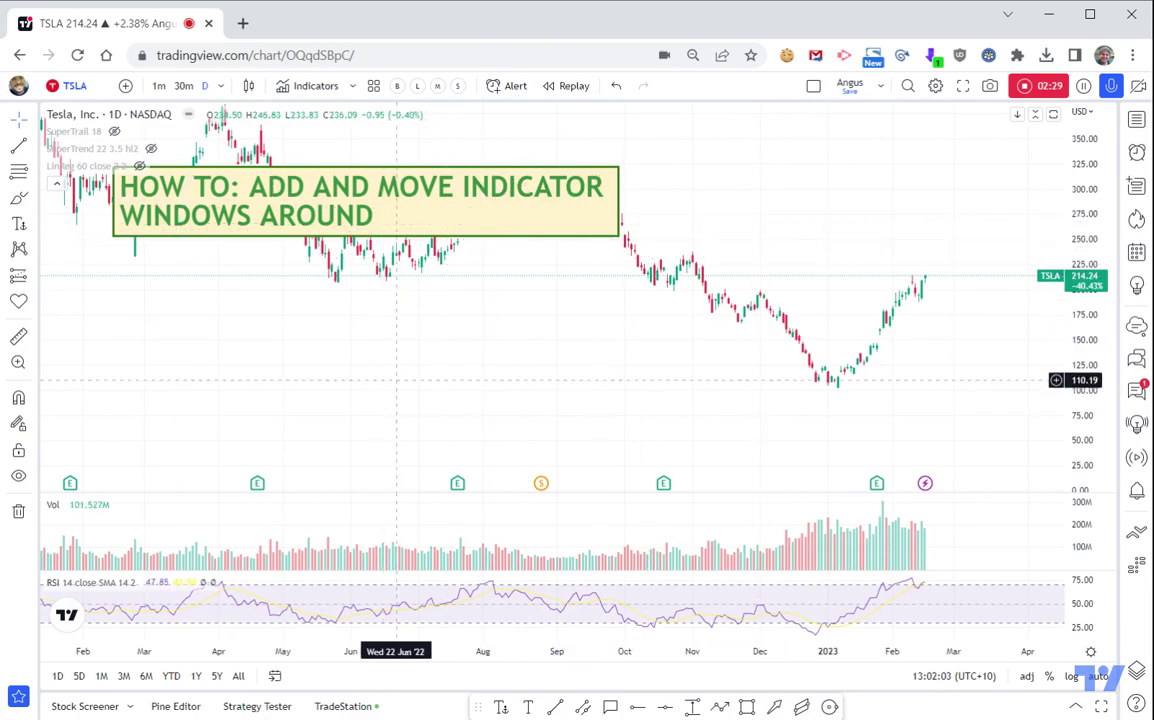
{"action": "scroll", "coordinate": [566, 373], "scroll_direction": "down", "scroll_amount": 2}
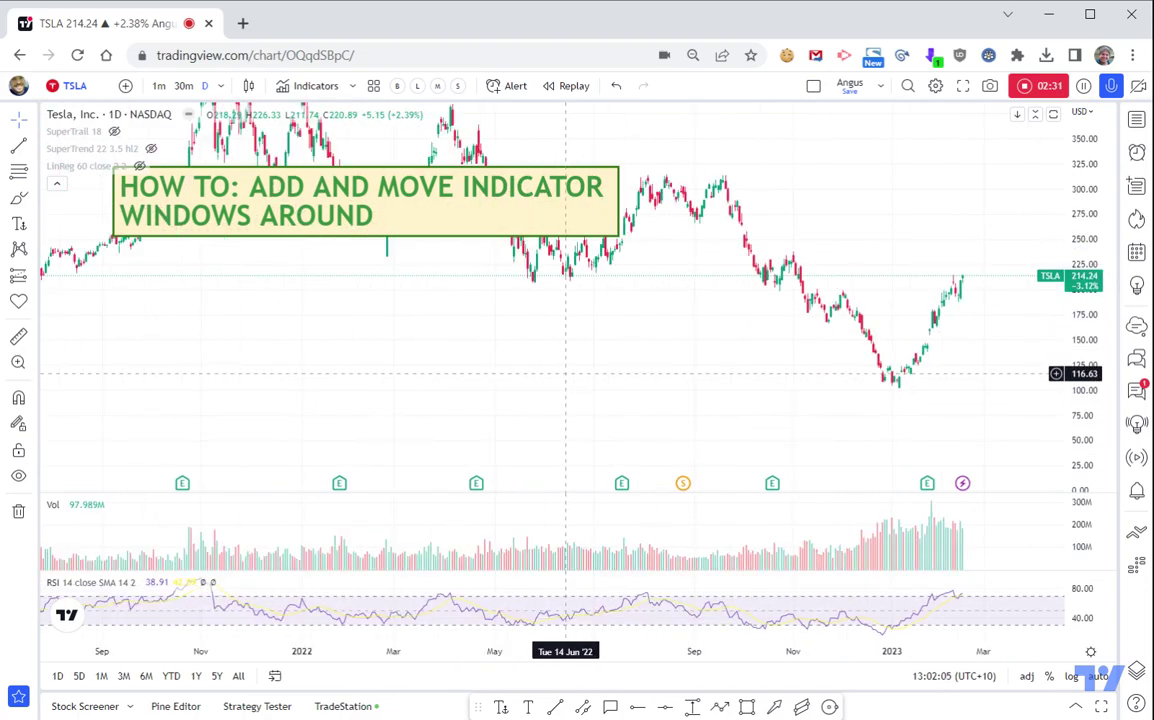
{"action": "scroll", "coordinate": [566, 373], "scroll_direction": "up", "scroll_amount": 3}
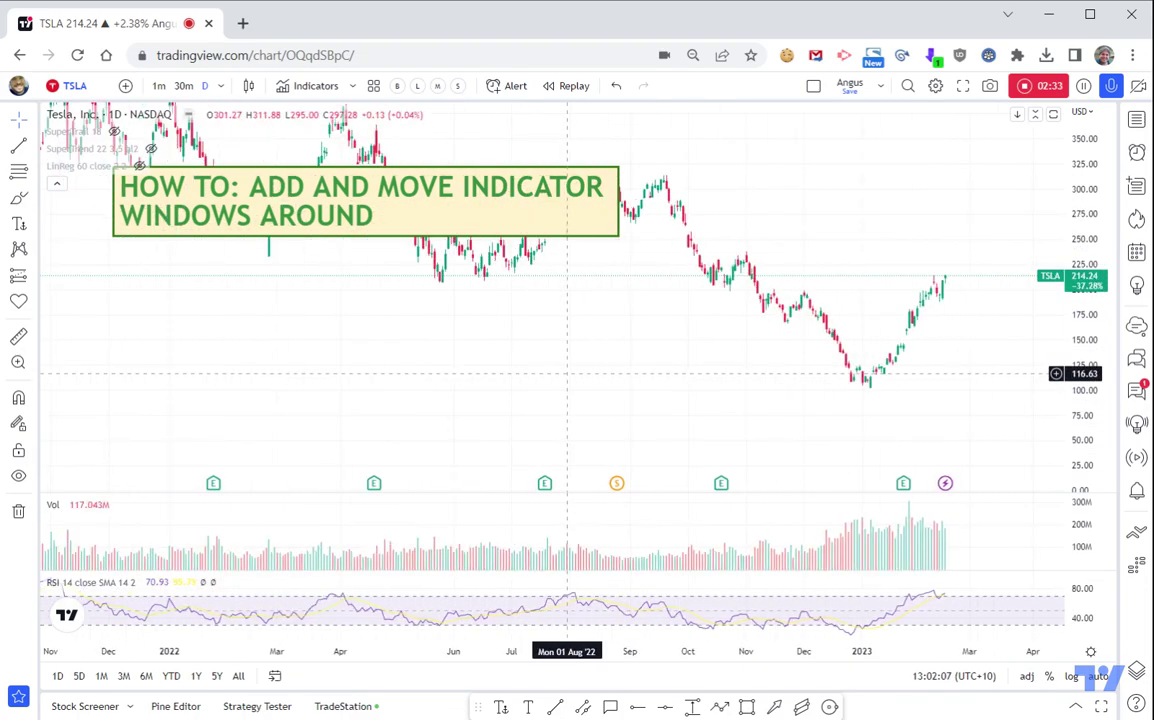
{"action": "scroll", "coordinate": [566, 373], "scroll_direction": "up", "scroll_amount": 3}
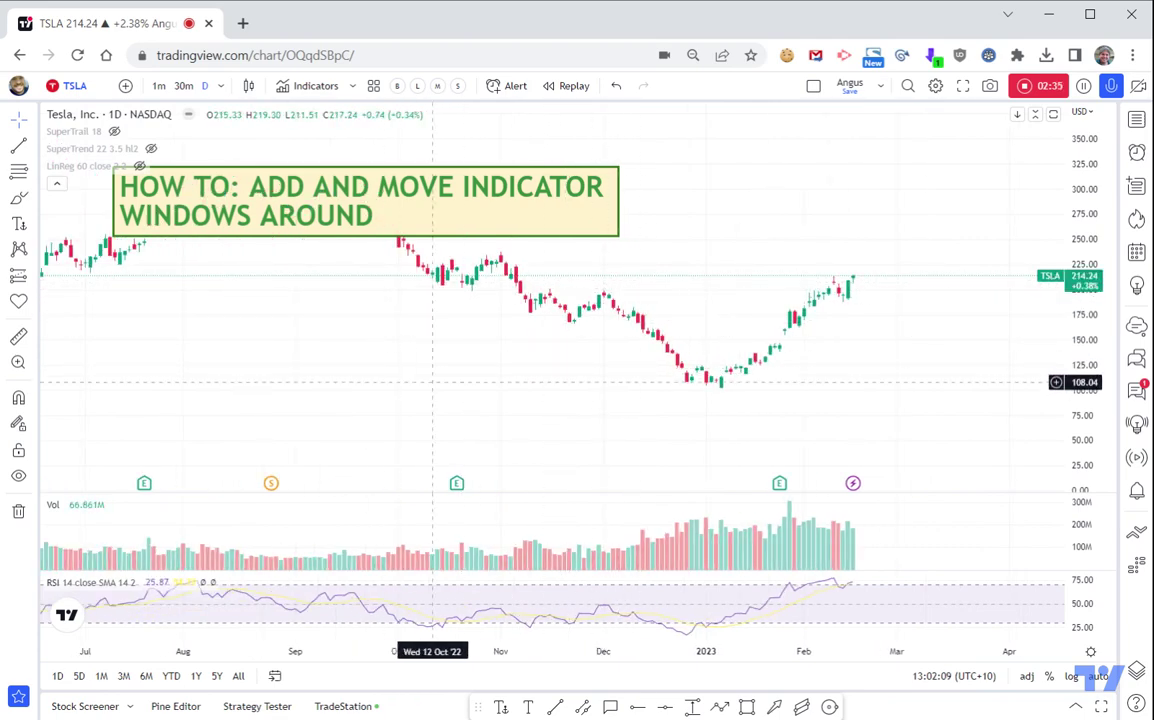
- Send the HOW TO title text box to the back, behind the candles
{"action": "right_click", "coordinate": [588, 243]}
{"action": "mouse_move", "coordinate": [686, 279]}
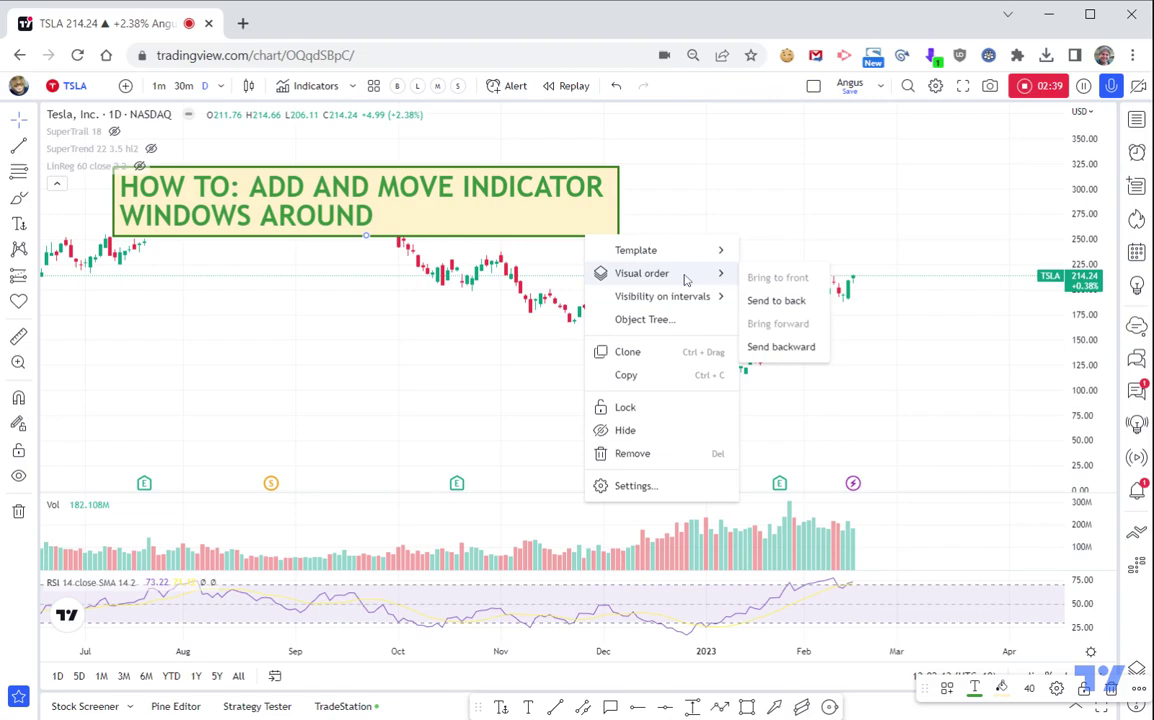
{"action": "left_click", "coordinate": [793, 302]}
{"action": "scroll", "coordinate": [616, 339], "scroll_direction": "down", "scroll_amount": 5}
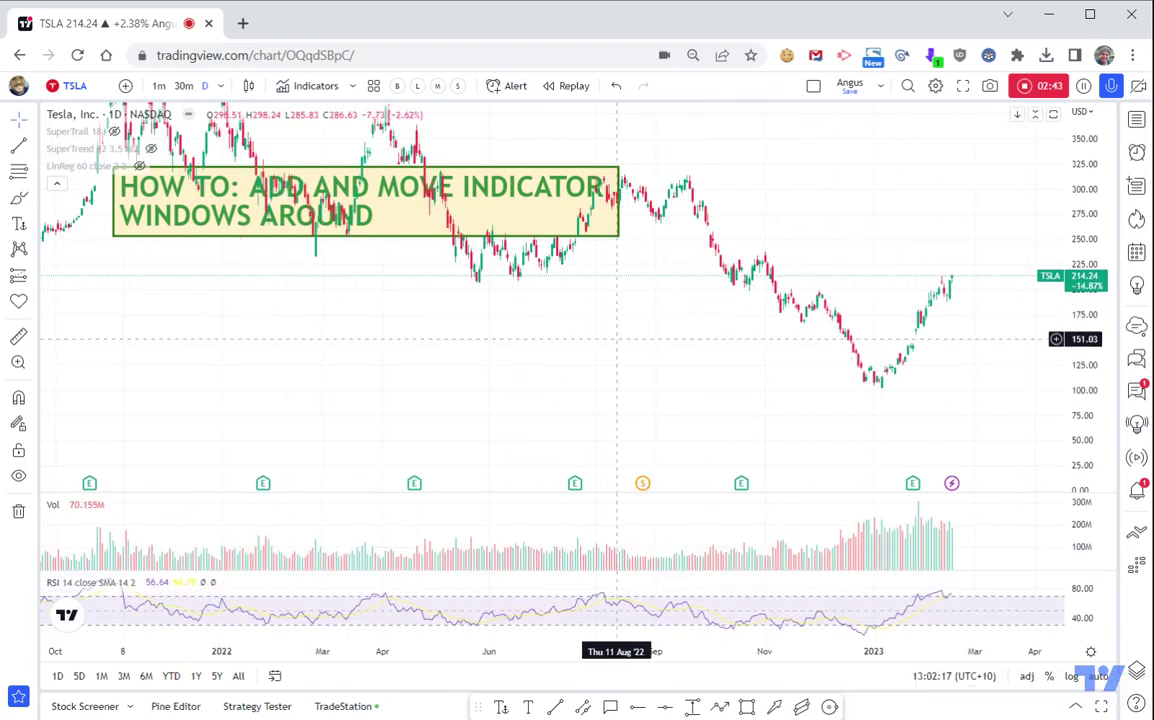
{"action": "scroll", "coordinate": [730, 394], "scroll_direction": "up", "scroll_amount": 5}
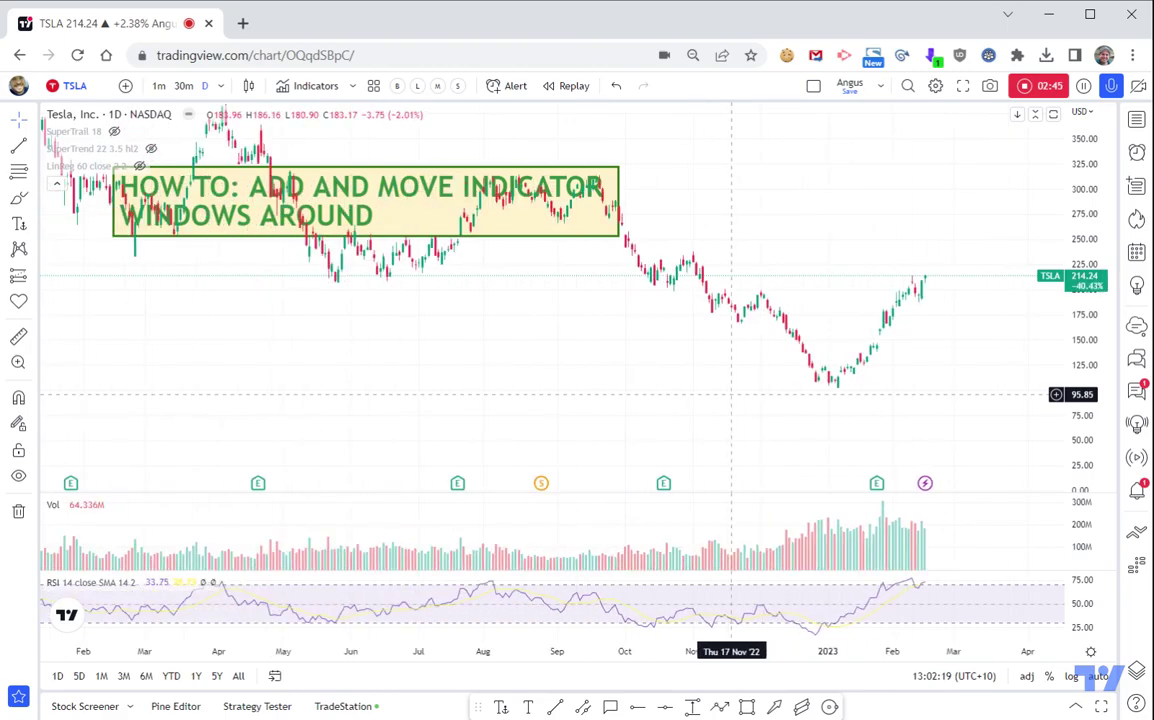
{"action": "scroll", "coordinate": [730, 394], "scroll_direction": "down", "scroll_amount": 4}
{"action": "scroll", "coordinate": [730, 394], "scroll_direction": "up", "scroll_amount": 6}
{"action": "scroll", "coordinate": [730, 394], "scroll_direction": "down", "scroll_amount": 4}
{"action": "scroll", "coordinate": [760, 392], "scroll_direction": "up", "scroll_amount": 5}
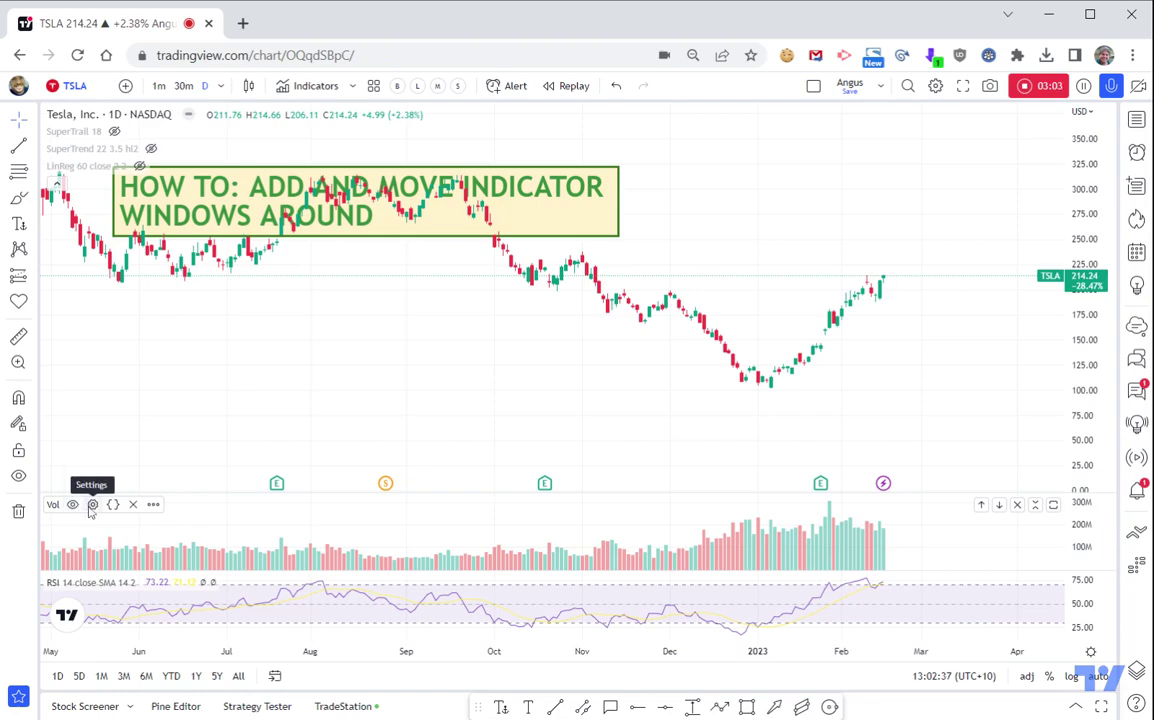
- Open and cancel Volume settings, dismiss the source-code error, then show Volume's More options menu
{"action": "left_click", "coordinate": [92, 505]}
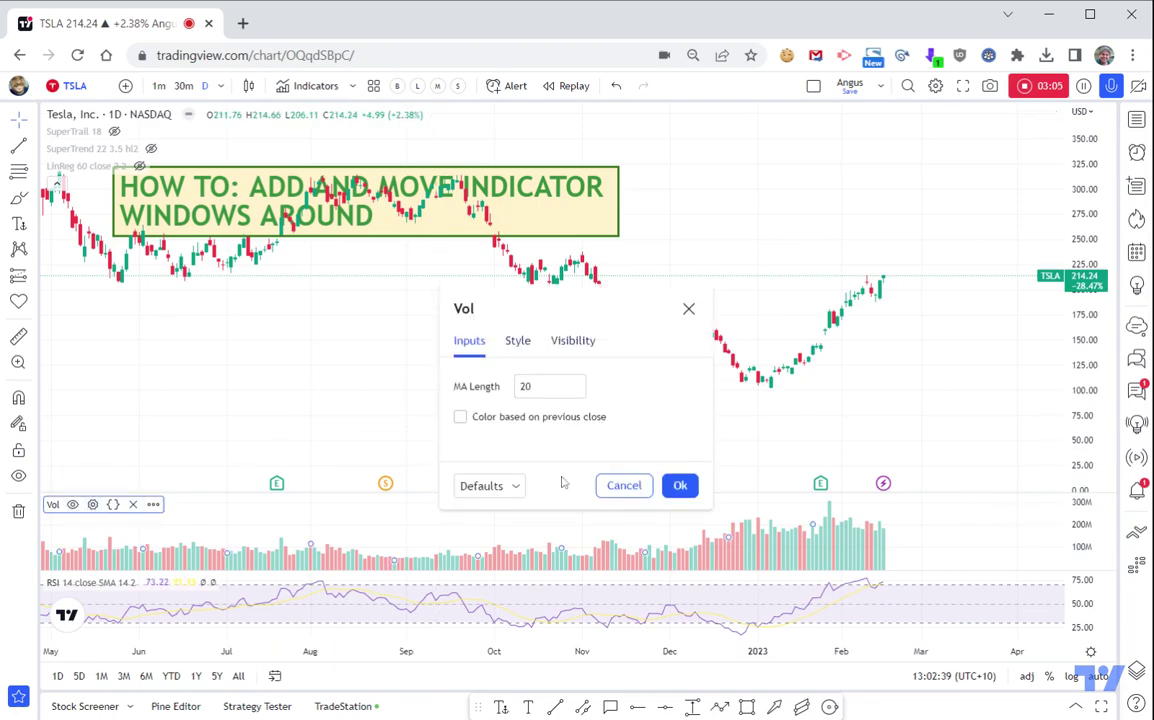
{"action": "left_click", "coordinate": [605, 493]}
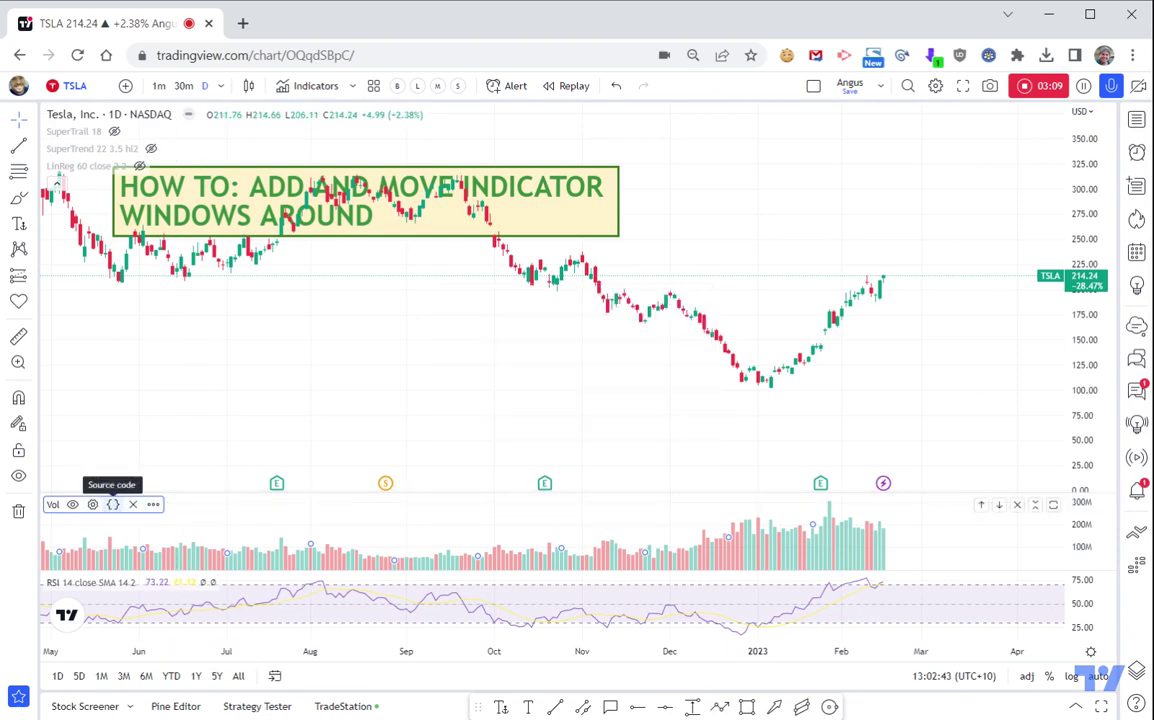
{"action": "left_click", "coordinate": [113, 505]}
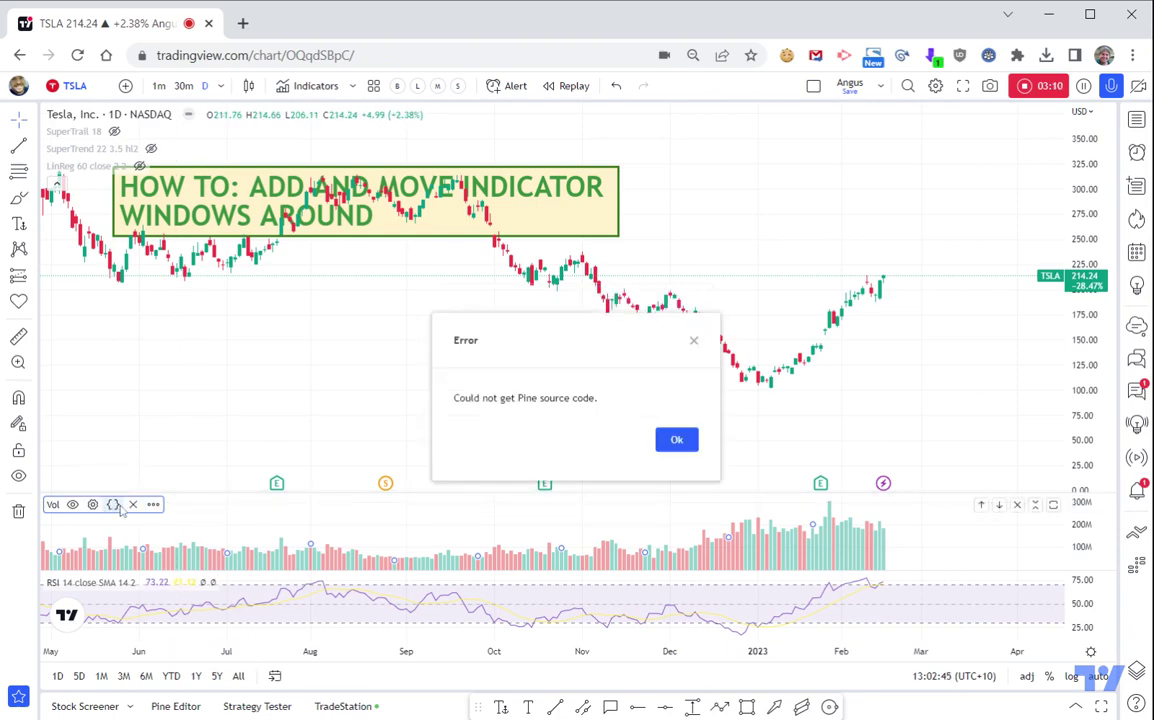
{"action": "left_click", "coordinate": [668, 449]}
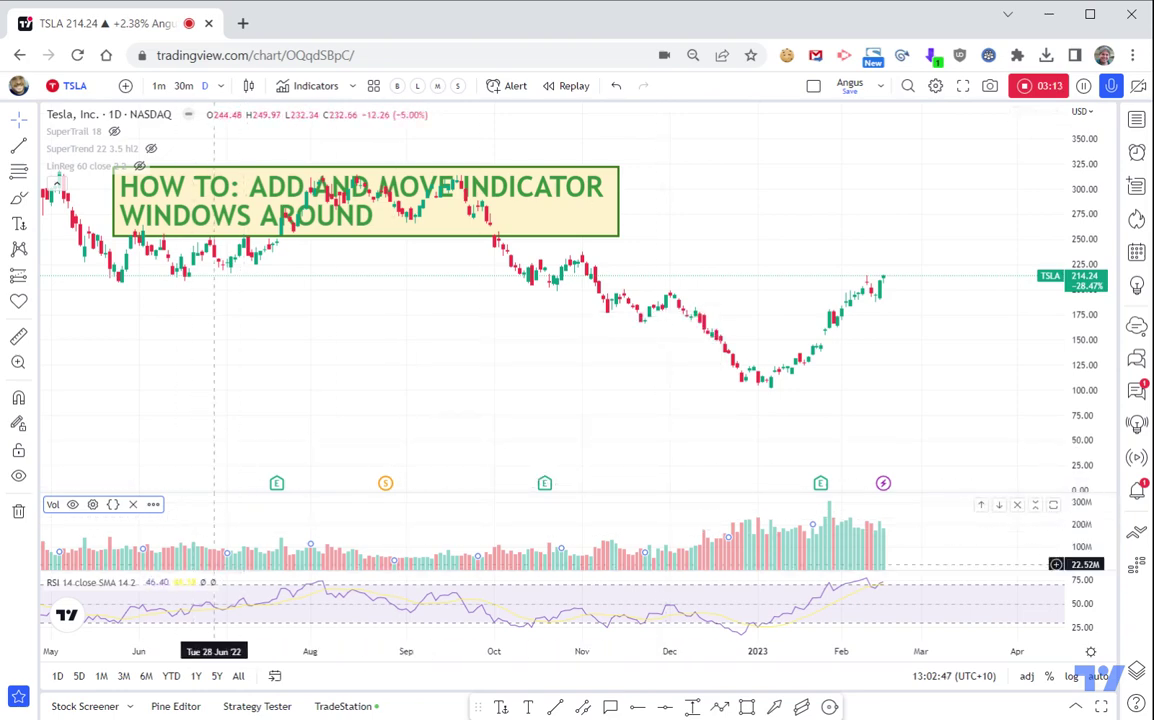
{"action": "left_click", "coordinate": [153, 505]}
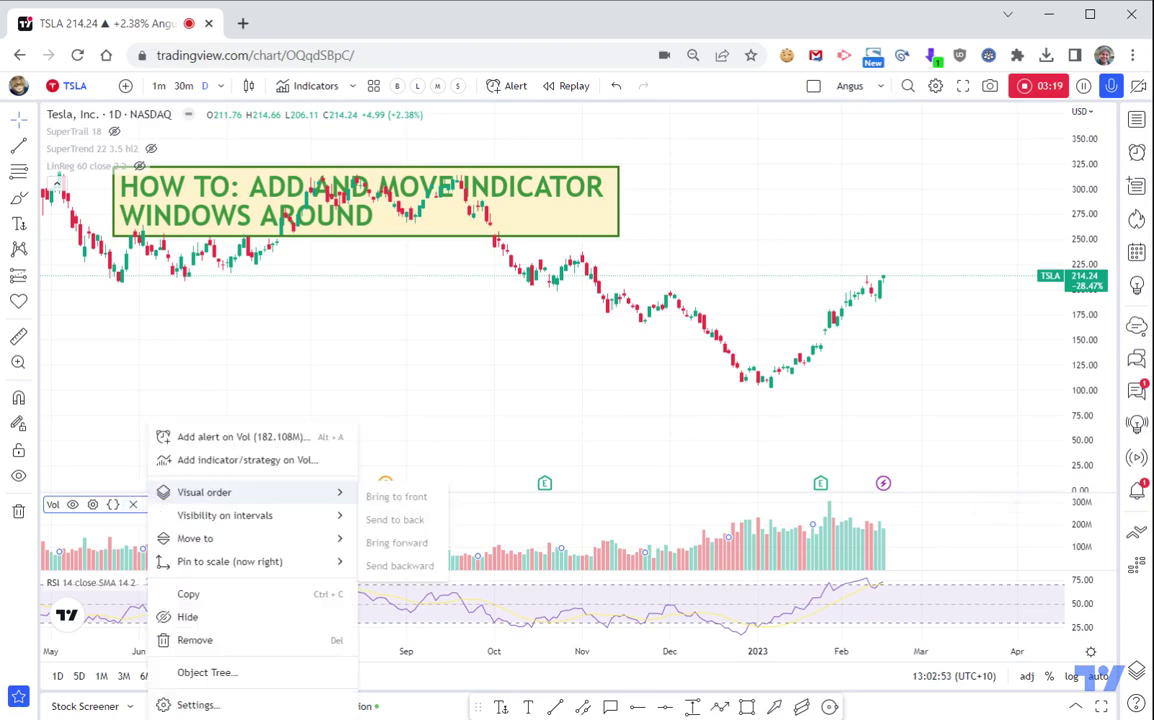
{"action": "left_click", "coordinate": [245, 440]}
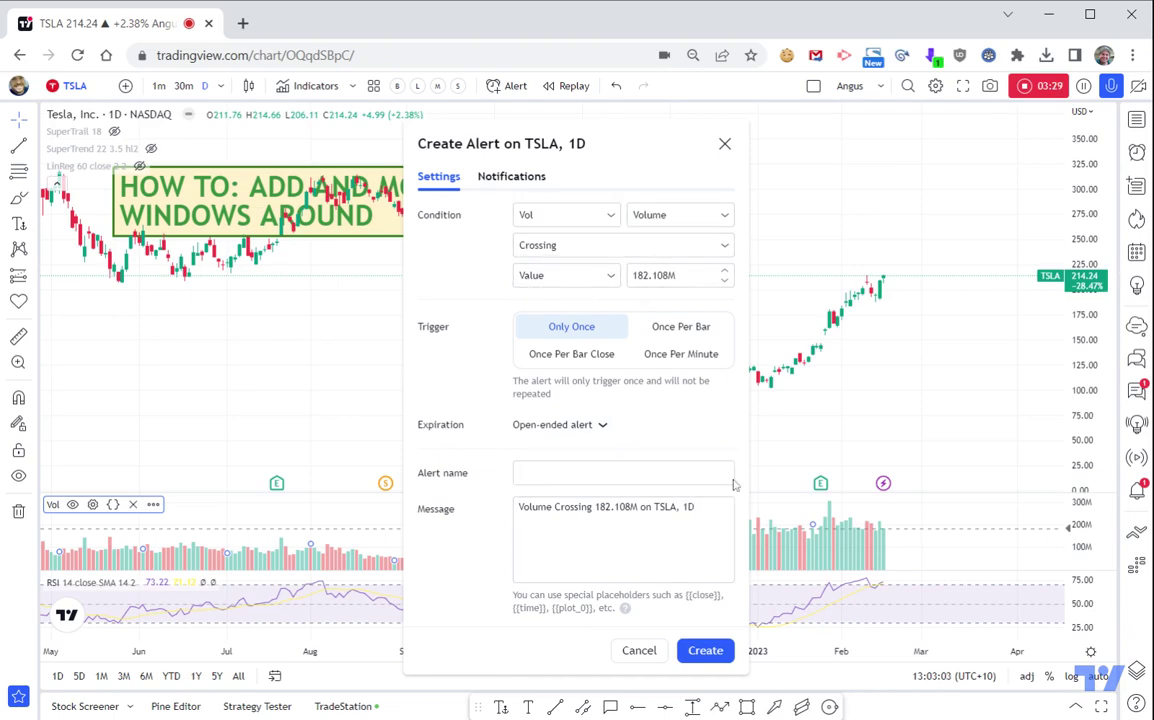
{"action": "left_click", "coordinate": [724, 146]}
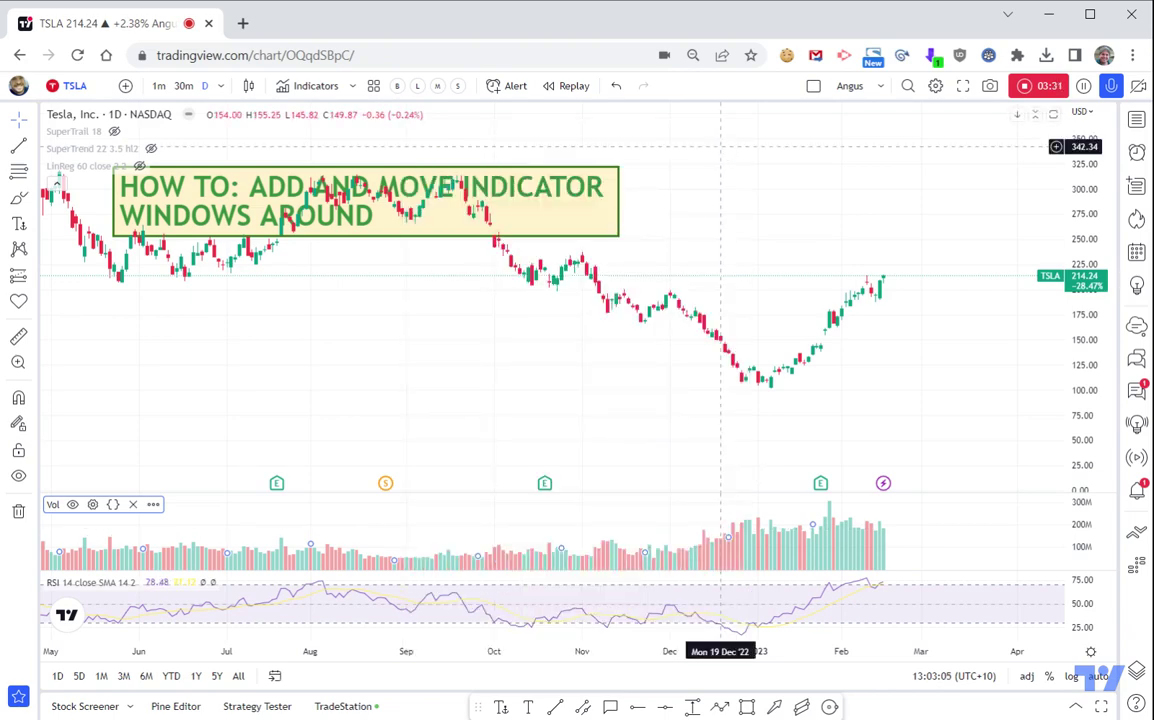
{"action": "left_click", "coordinate": [155, 506]}
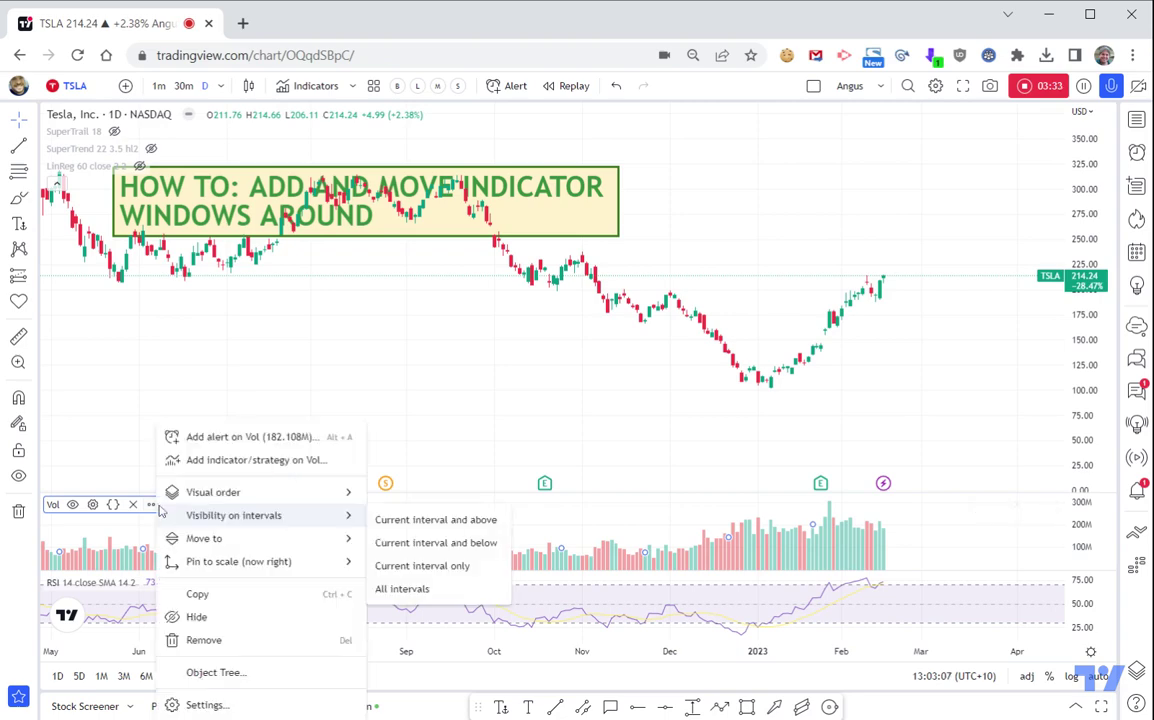
- Search 'MOVING AVERAGE' to apply a Moving Average to Volume, then close the indicators list
{"action": "left_click", "coordinate": [262, 462]}
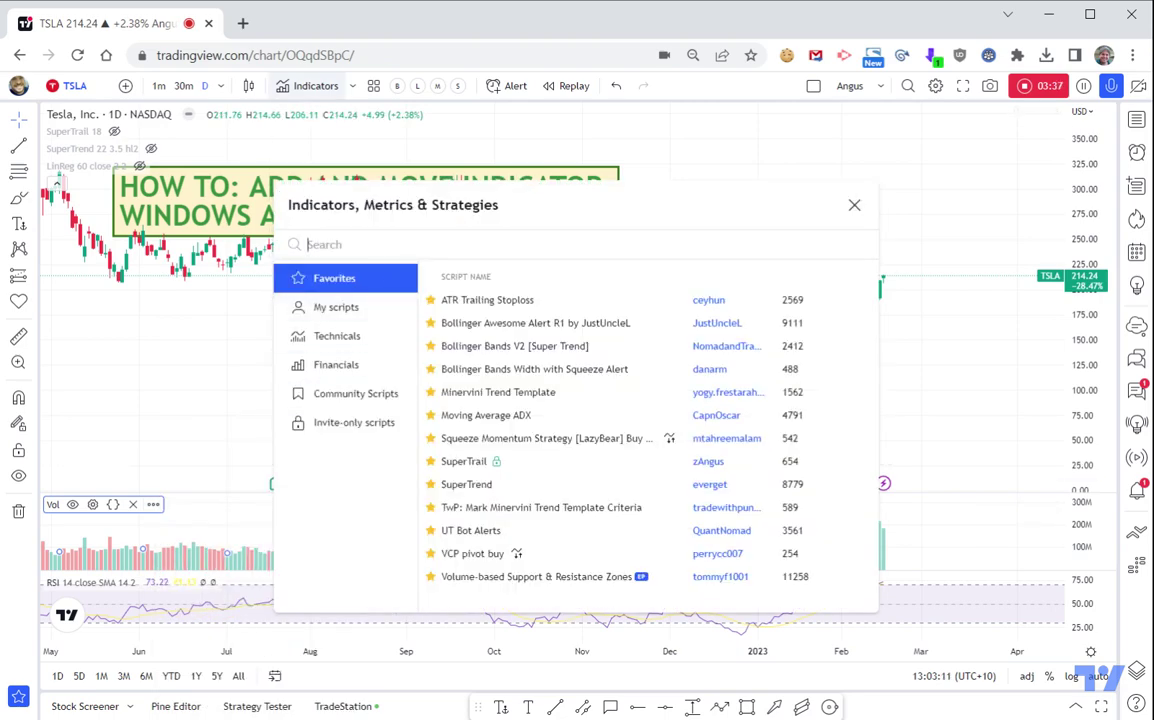
{"action": "key", "text": "BackSpace"}
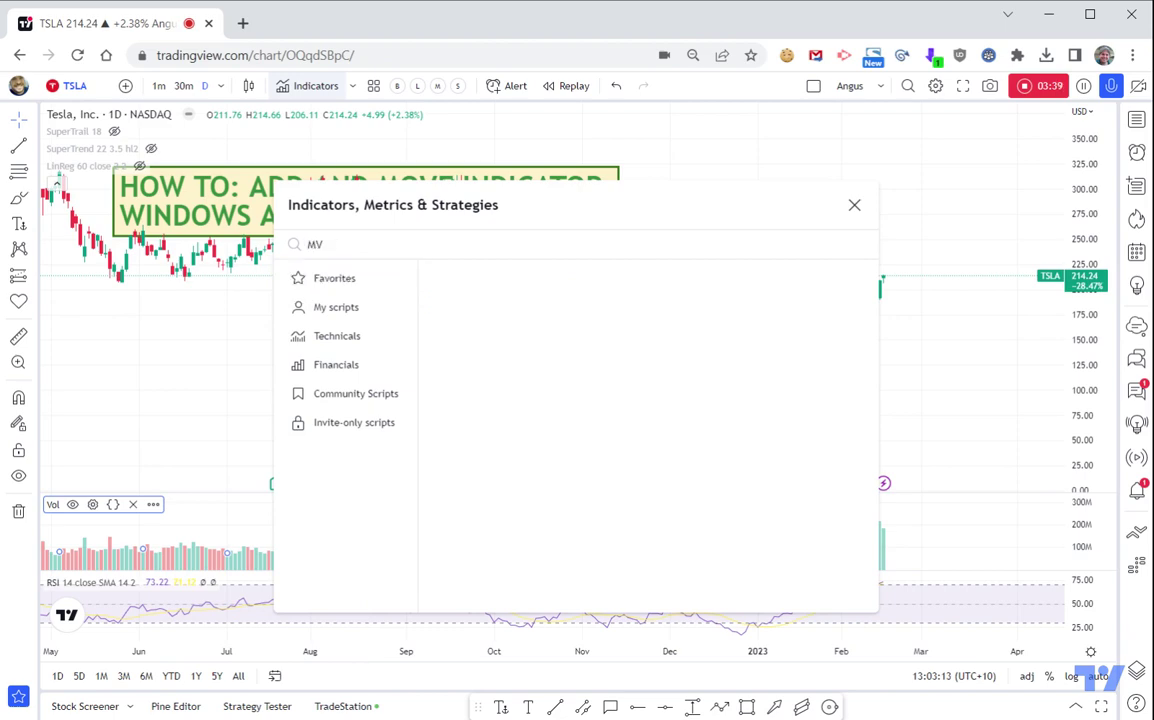
{"action": "key", "text": "BackSpace"}
{"action": "type", "text": "OBING"}
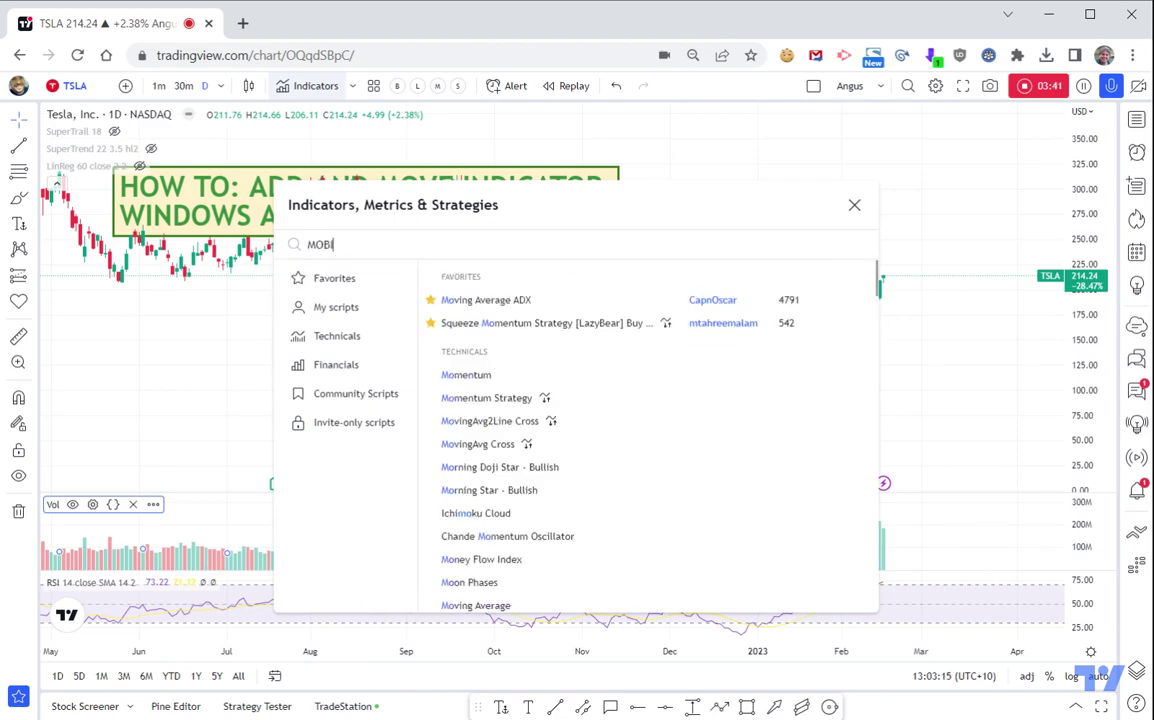
{"action": "key", "text": "BackSpace"}
{"action": "key", "text": "BackSpace"}
{"action": "type", "text": "VING AVERAGE"}
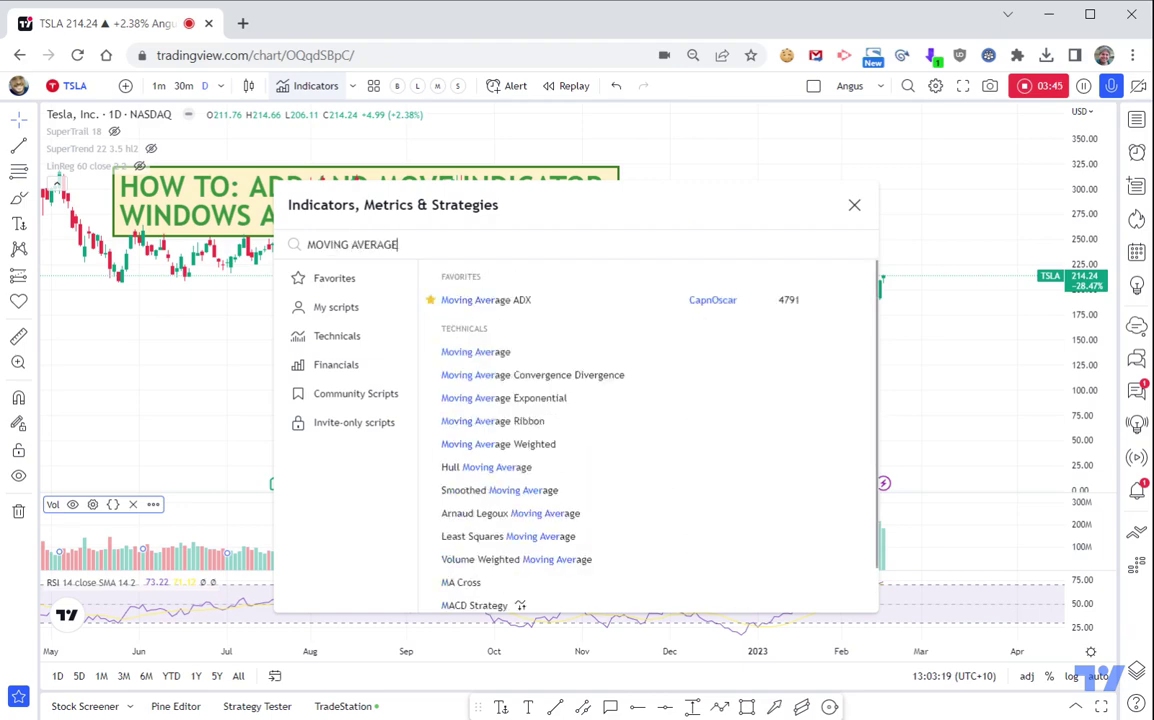
{"action": "key", "text": "ctrl+a"}
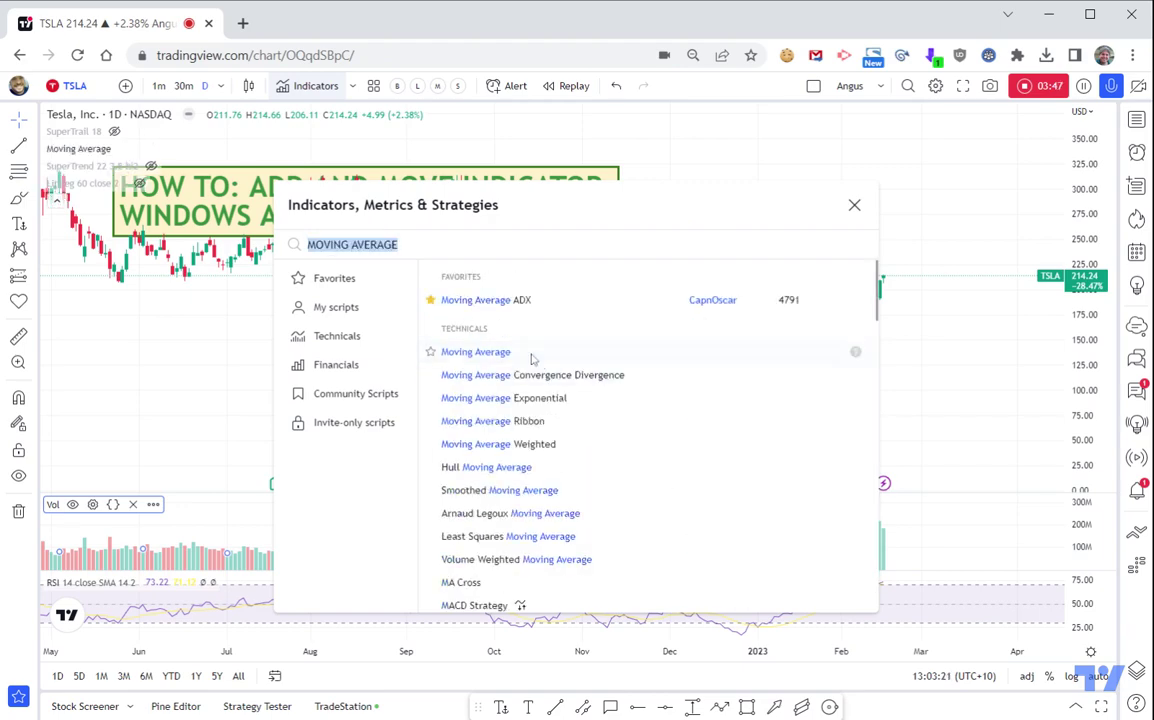
{"action": "left_click", "coordinate": [855, 206]}
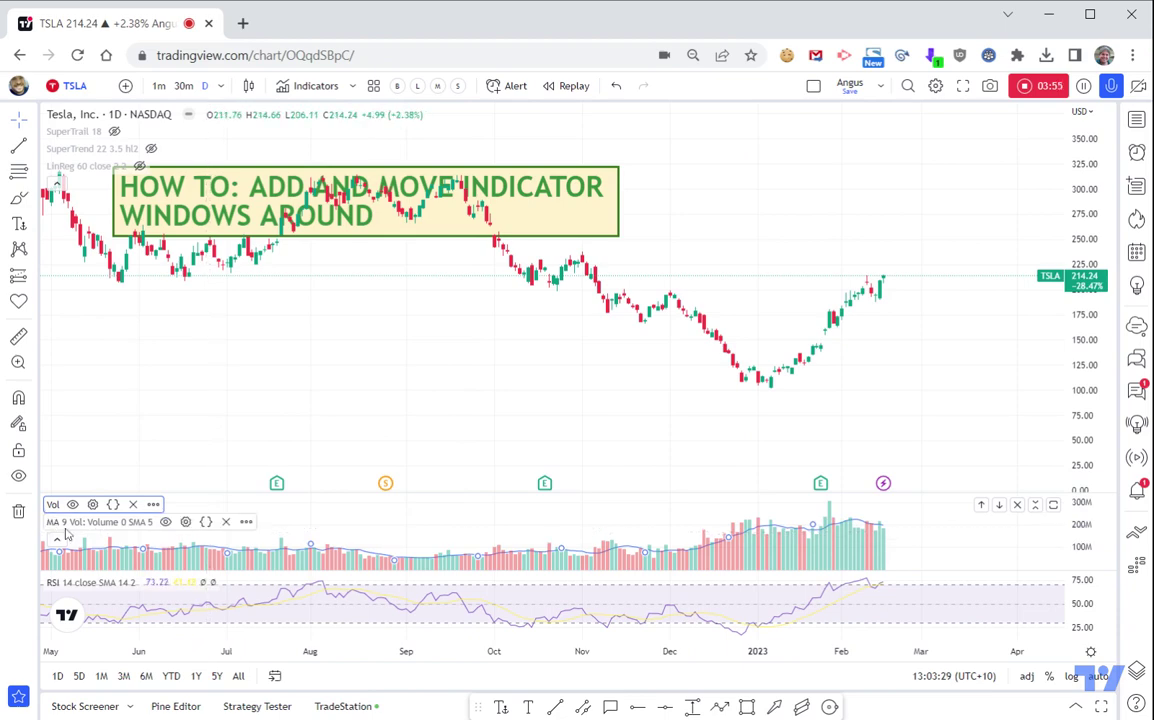
- Style the Volume moving average as a red line at the thickest width
{"action": "left_click", "coordinate": [186, 522]}
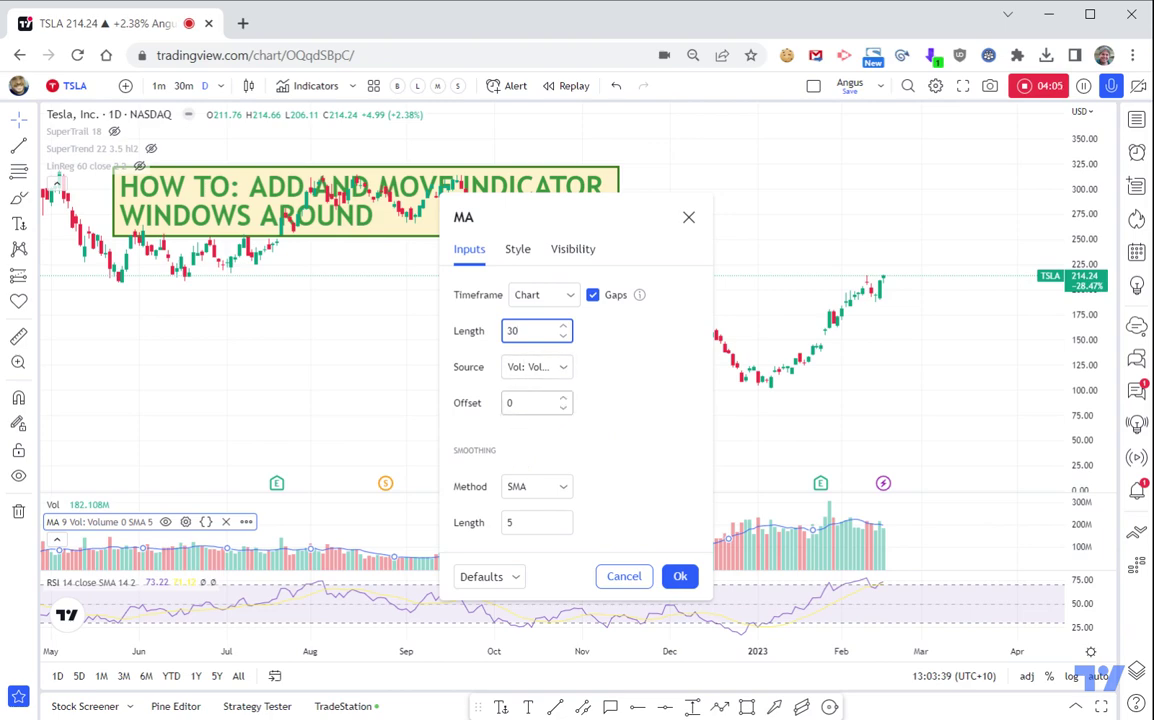
{"action": "left_click", "coordinate": [520, 249]}
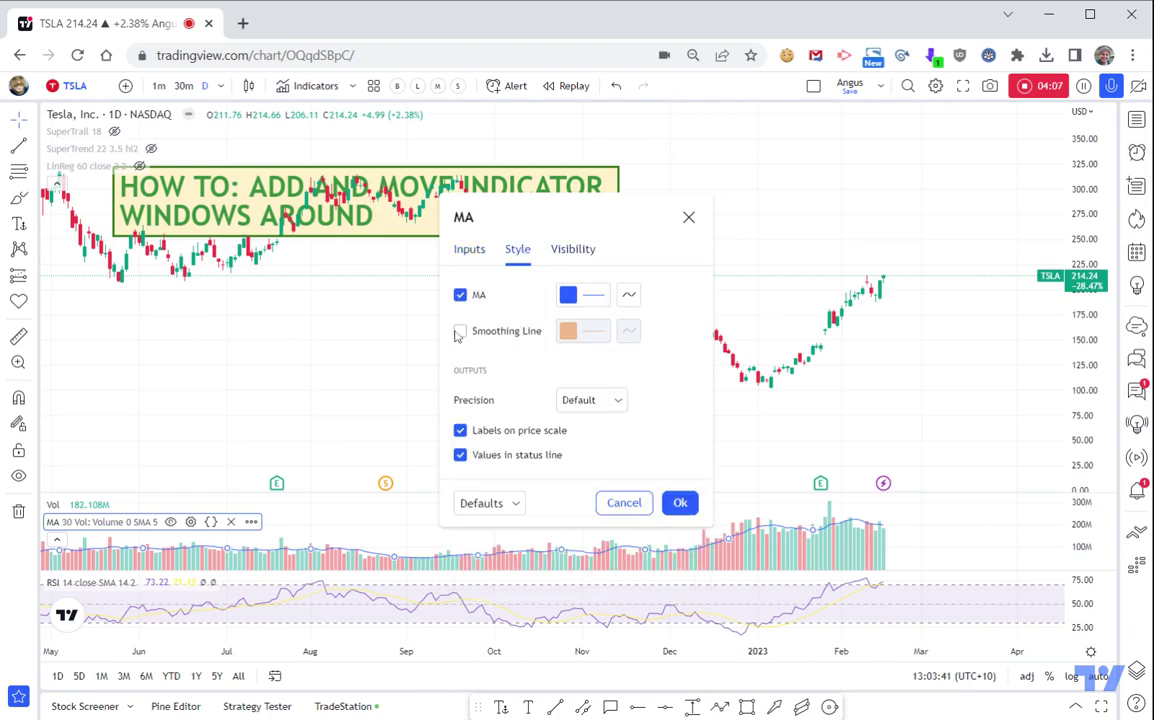
{"action": "left_click", "coordinate": [568, 297]}
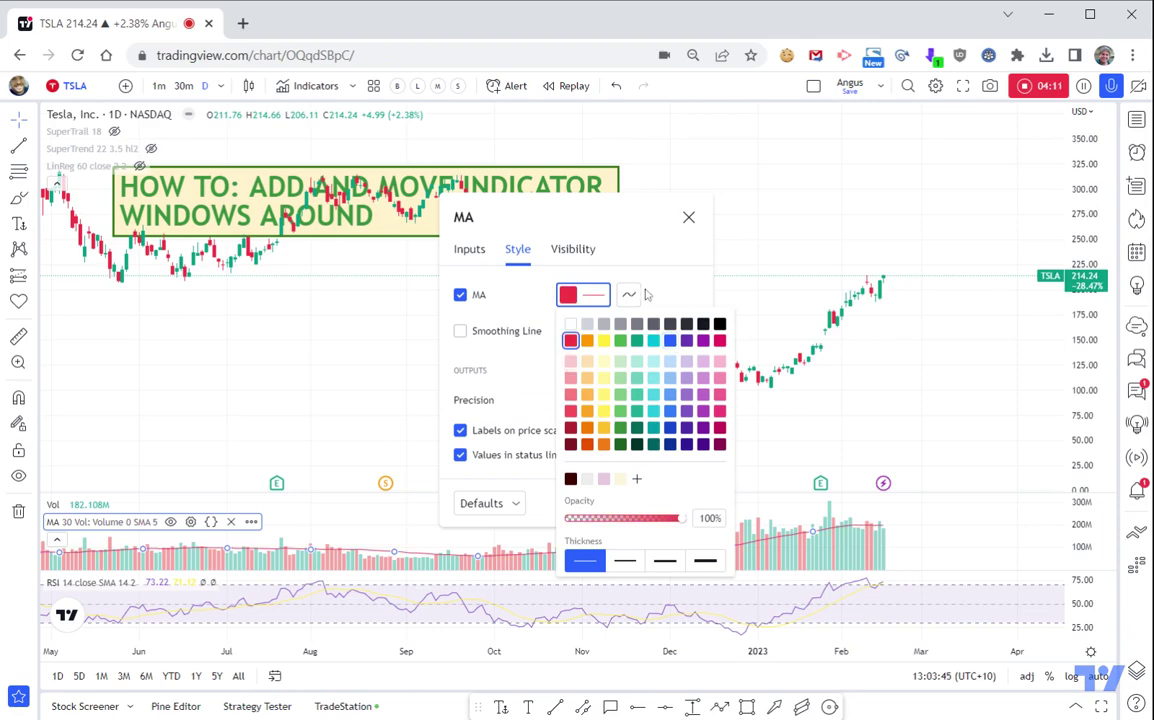
{"action": "left_click", "coordinate": [705, 562]}
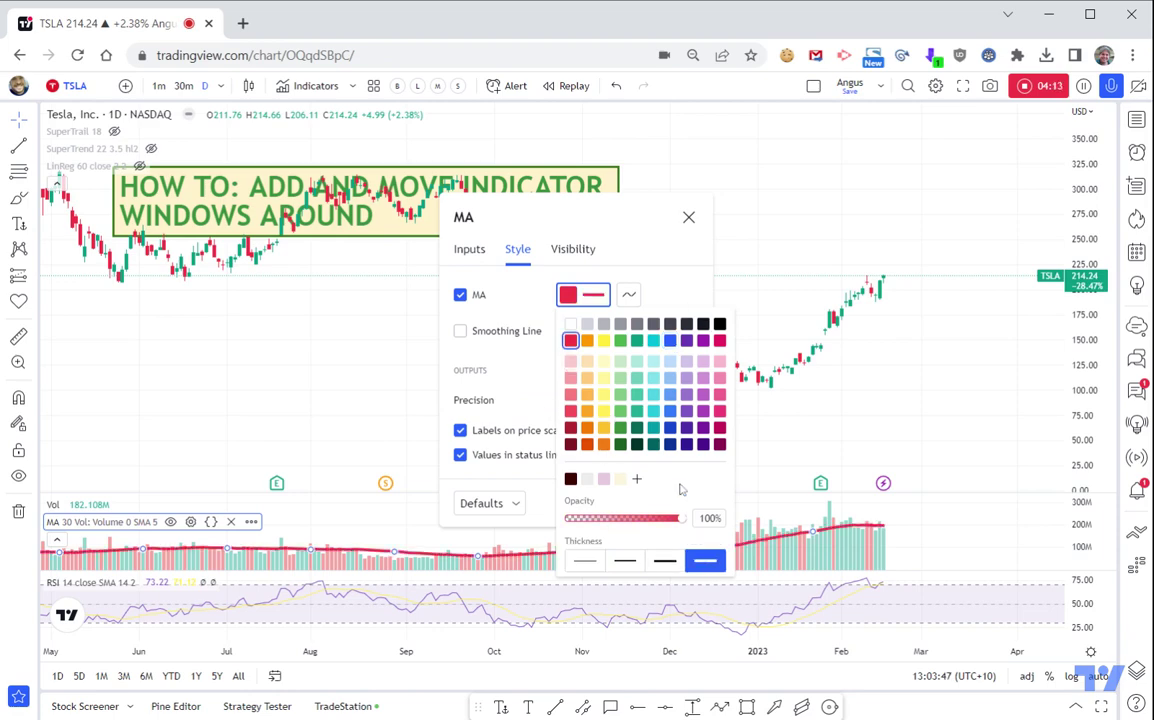
{"action": "left_click", "coordinate": [687, 281]}
{"action": "left_click", "coordinate": [678, 504]}
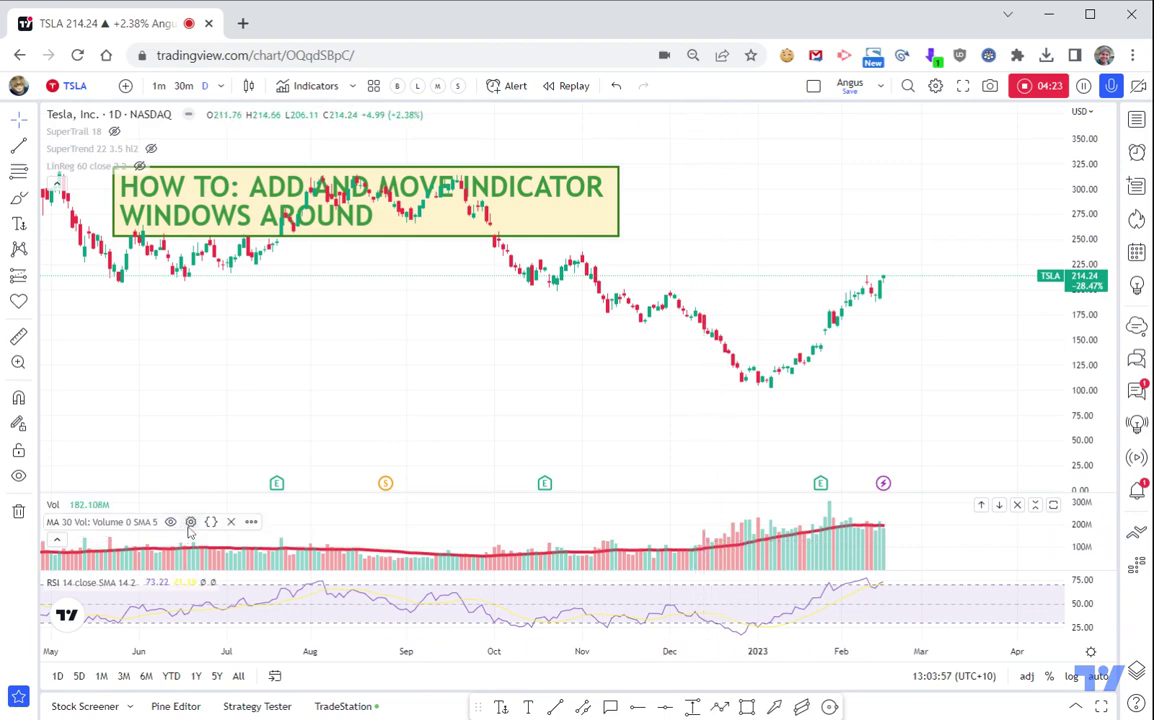
- Set the Volume moving average's length to 100
{"action": "left_click", "coordinate": [190, 522]}
{"action": "left_click", "coordinate": [470, 286]}
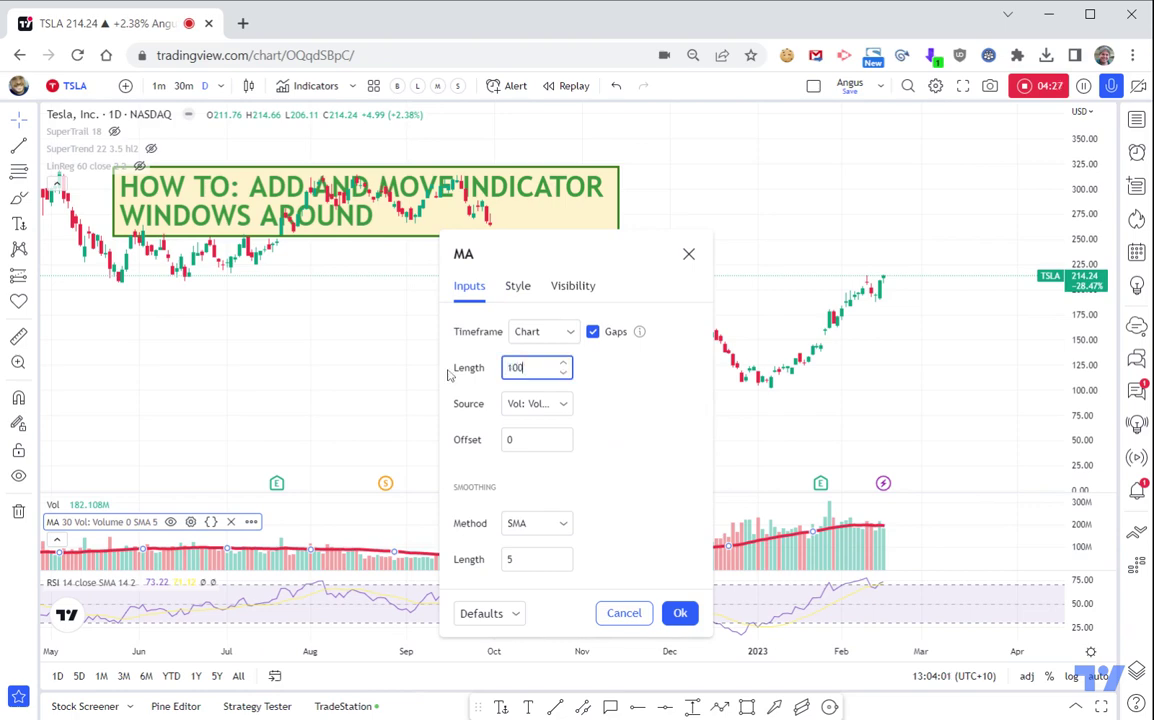
{"action": "left_click", "coordinate": [680, 613]}
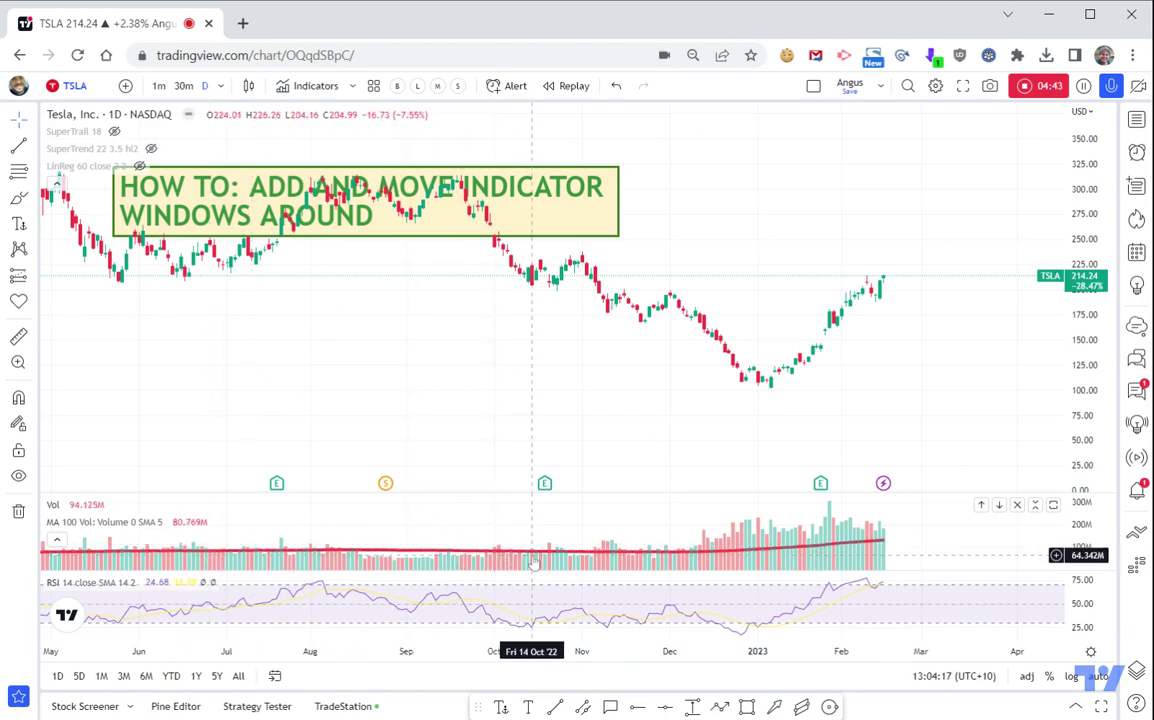
{"action": "left_click", "coordinate": [852, 545]}
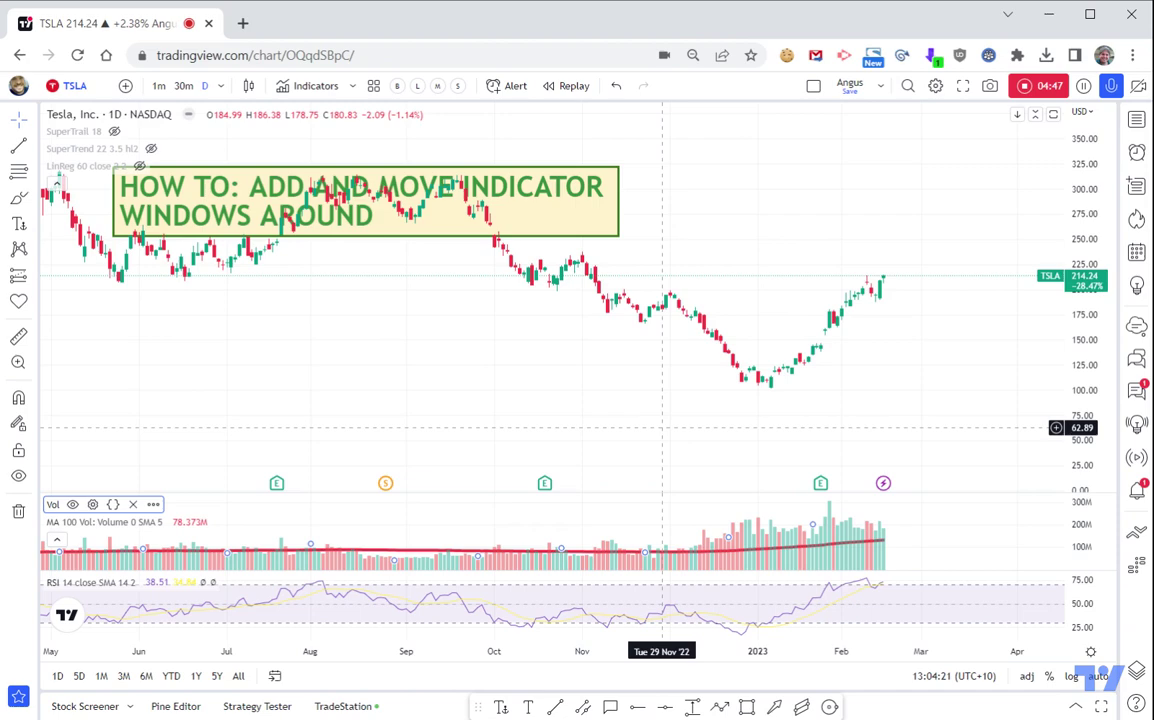
- Cancel deleting Volume, move its pane below RSI and back up, then collapse the RSI pane
{"action": "key", "text": "Delete"}
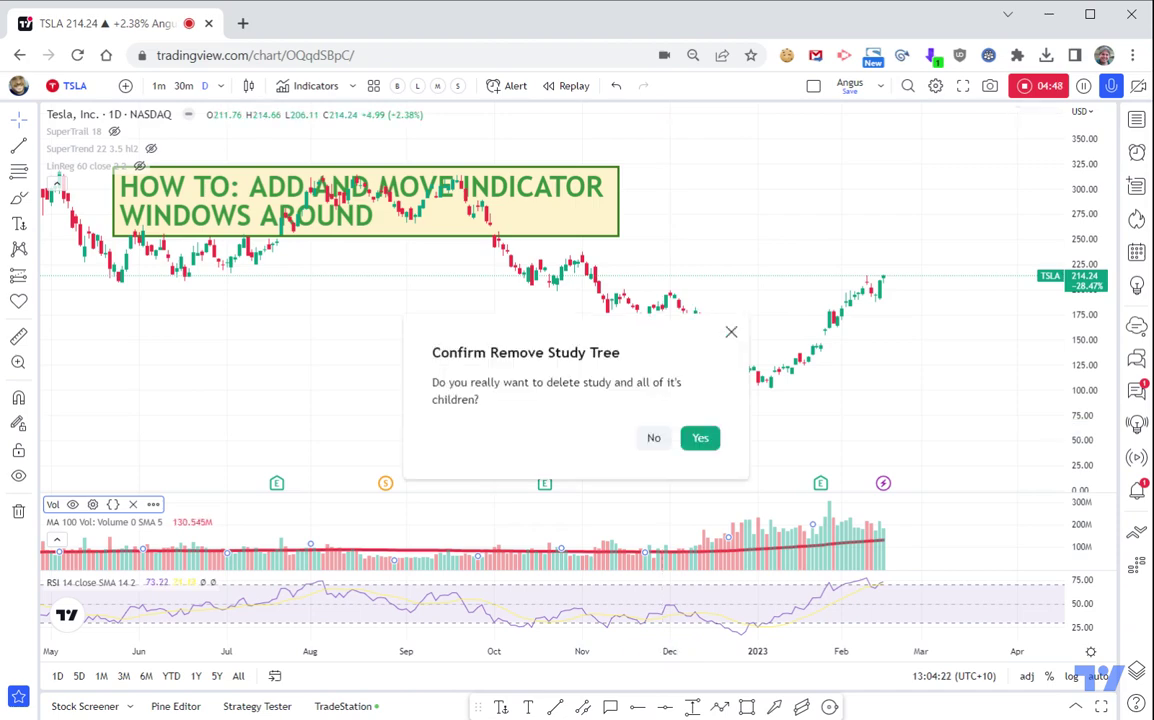
{"action": "left_click", "coordinate": [653, 437]}
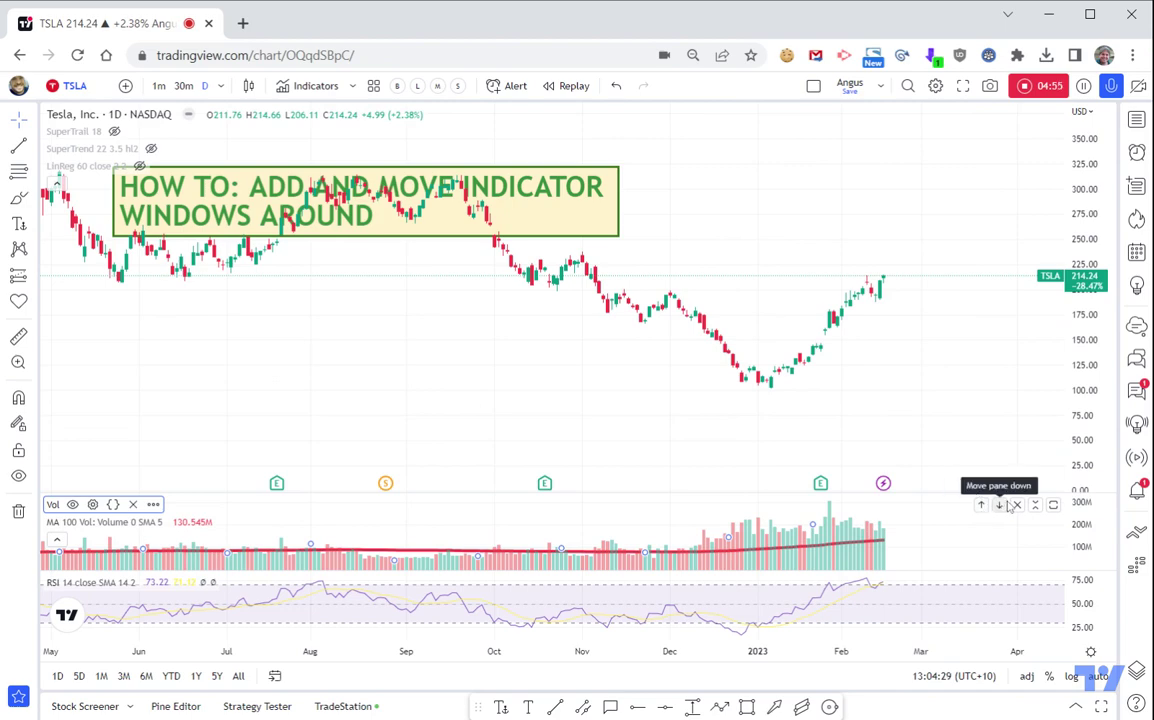
{"action": "left_click", "coordinate": [1001, 505]}
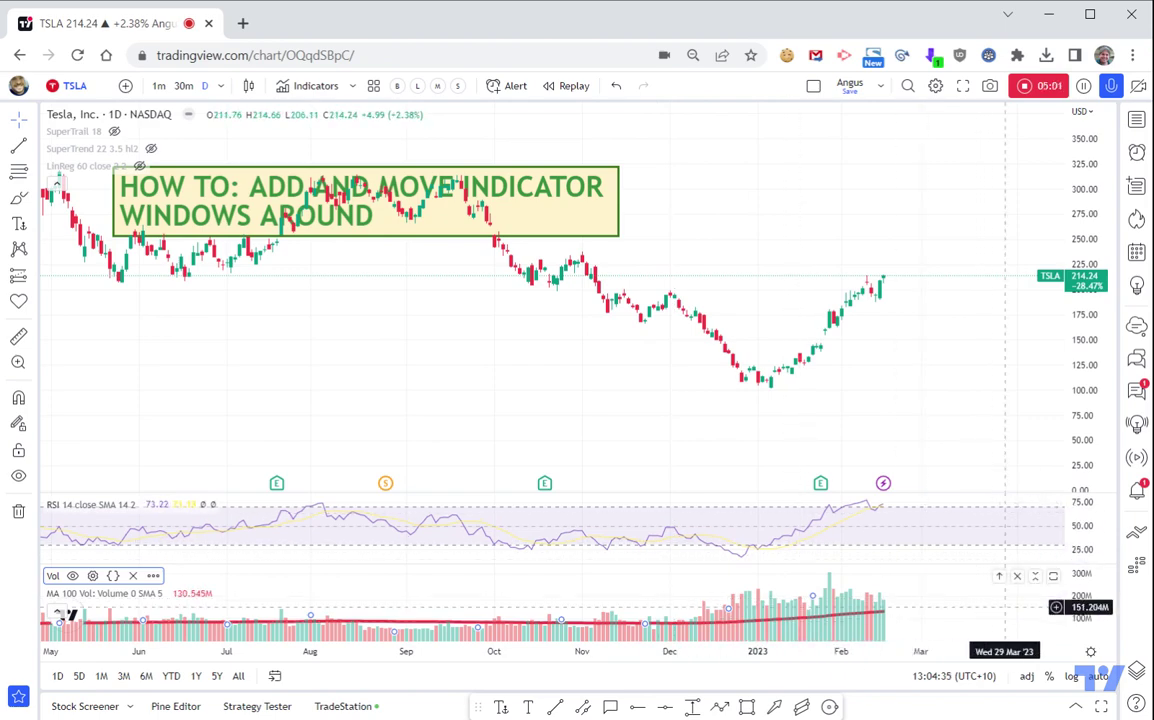
{"action": "left_click", "coordinate": [998, 576]}
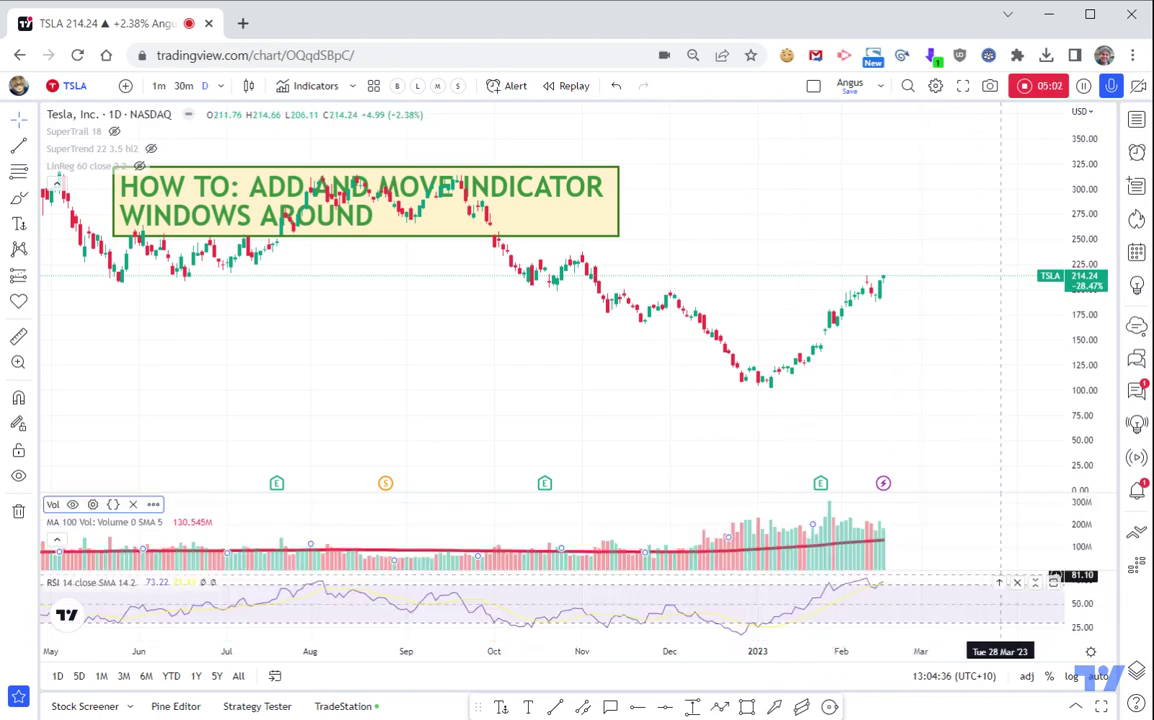
{"action": "left_click", "coordinate": [1035, 584]}
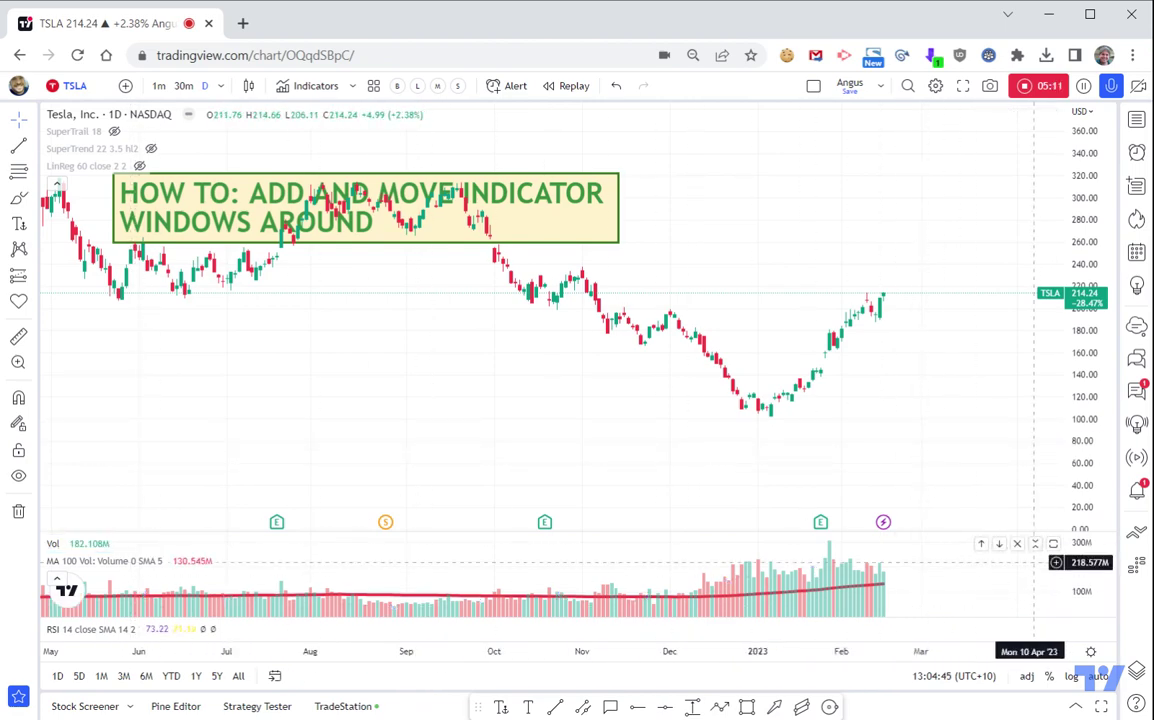
- Collapse and re-expand the Volume pane, then expand the RSI pane again
{"action": "left_click", "coordinate": [1036, 544]}
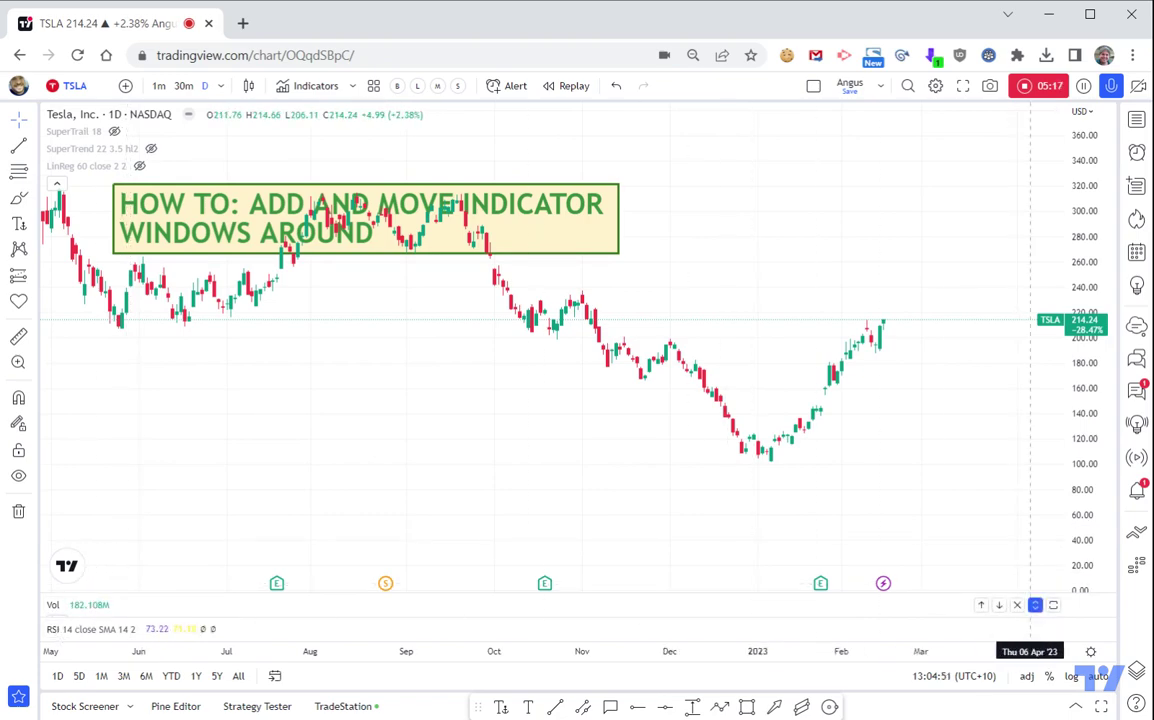
{"action": "left_click", "coordinate": [1036, 606]}
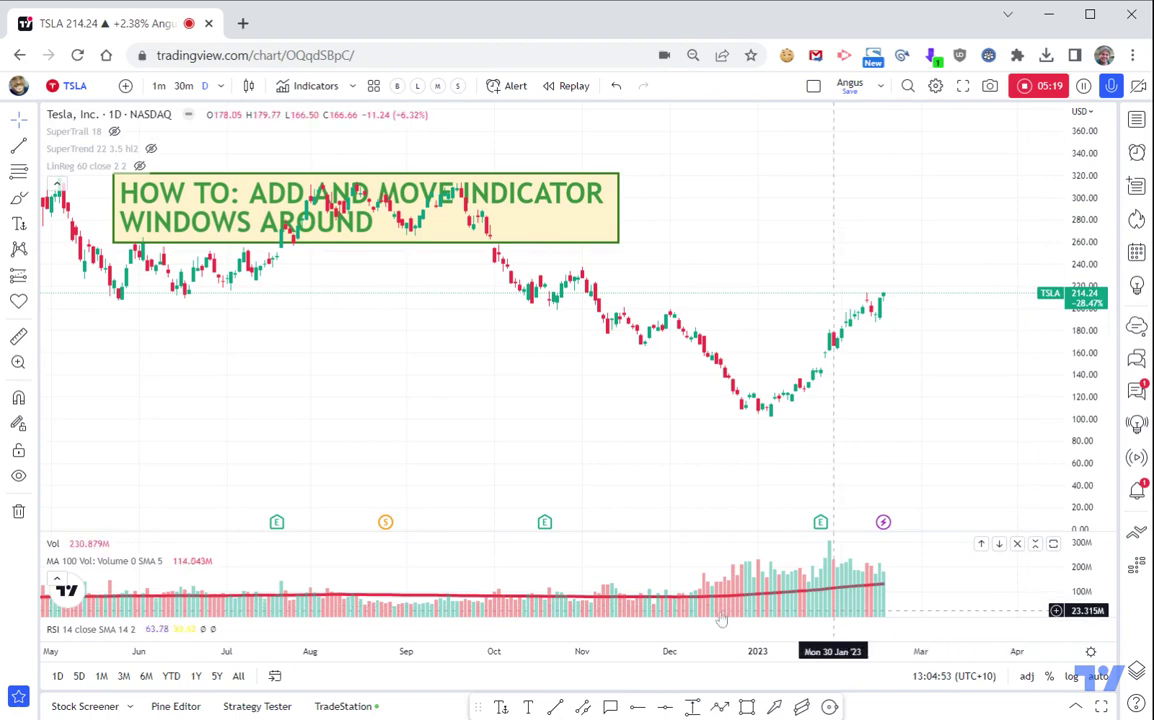
{"action": "left_click", "coordinate": [1036, 629]}
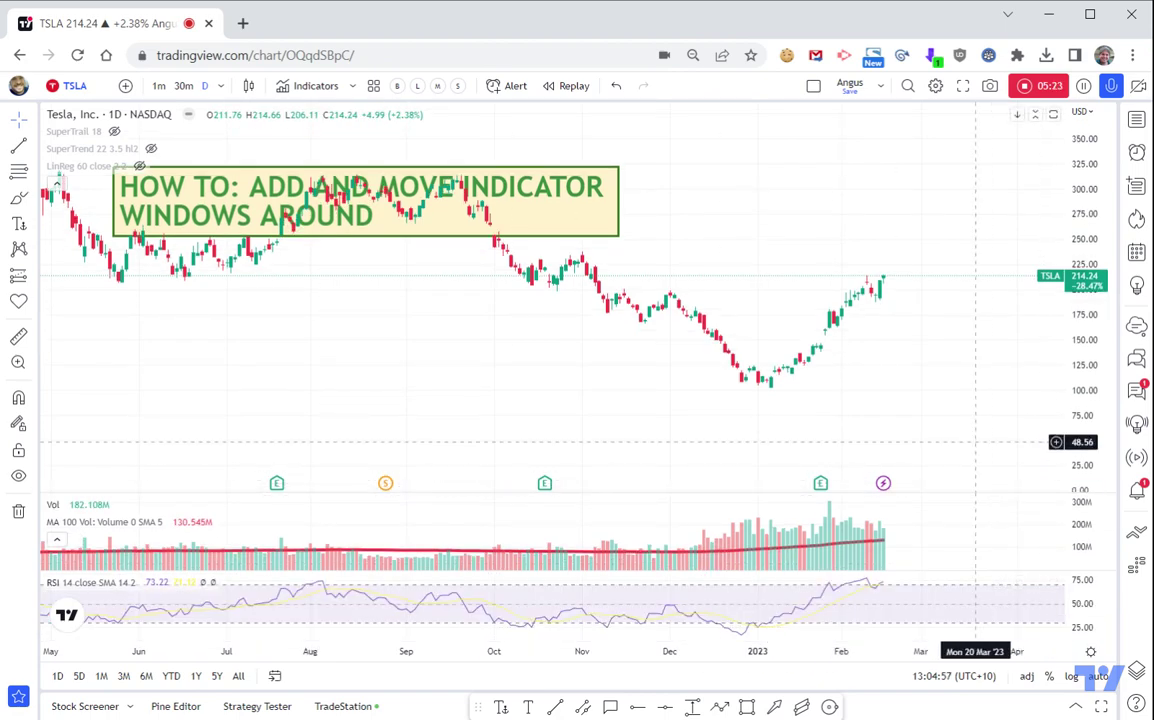
- Drag the pane dividers upward to enlarge the Volume and RSI panes
{"action": "left_click_drag", "start_coordinate": [938, 490], "coordinate": [938, 393]}
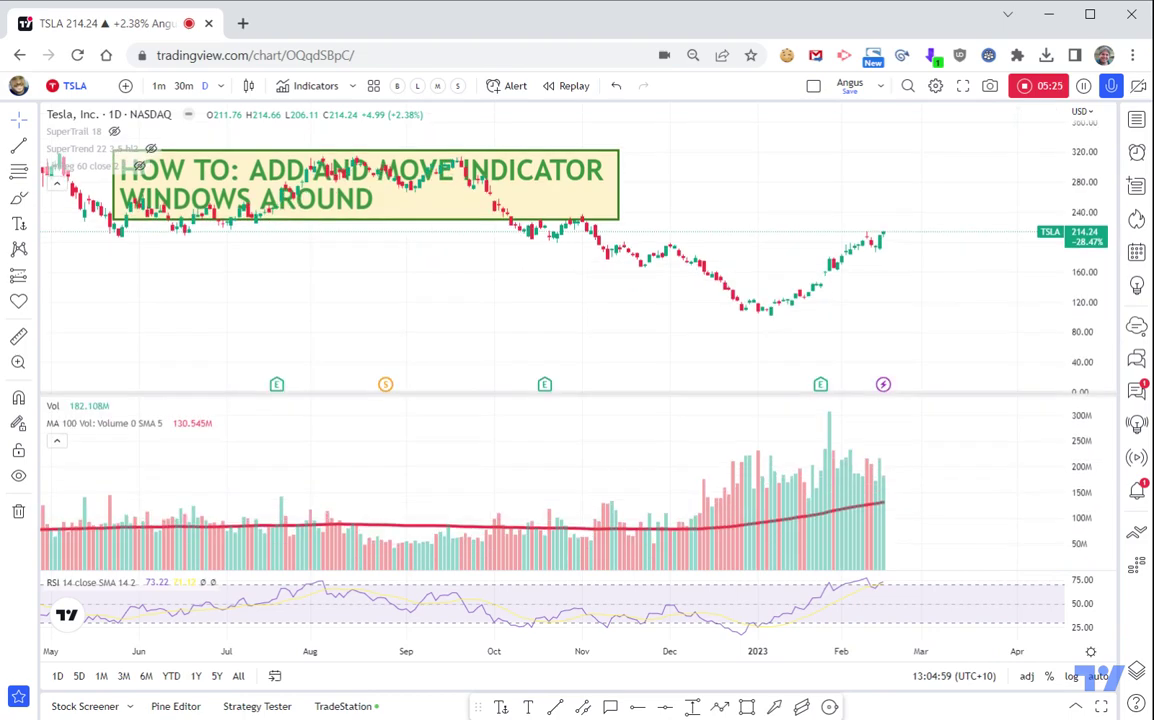
{"action": "left_click_drag", "start_coordinate": [928, 575], "coordinate": [925, 516]}
{"action": "scroll", "coordinate": [930, 312], "scroll_direction": "up", "scroll_amount": 4}
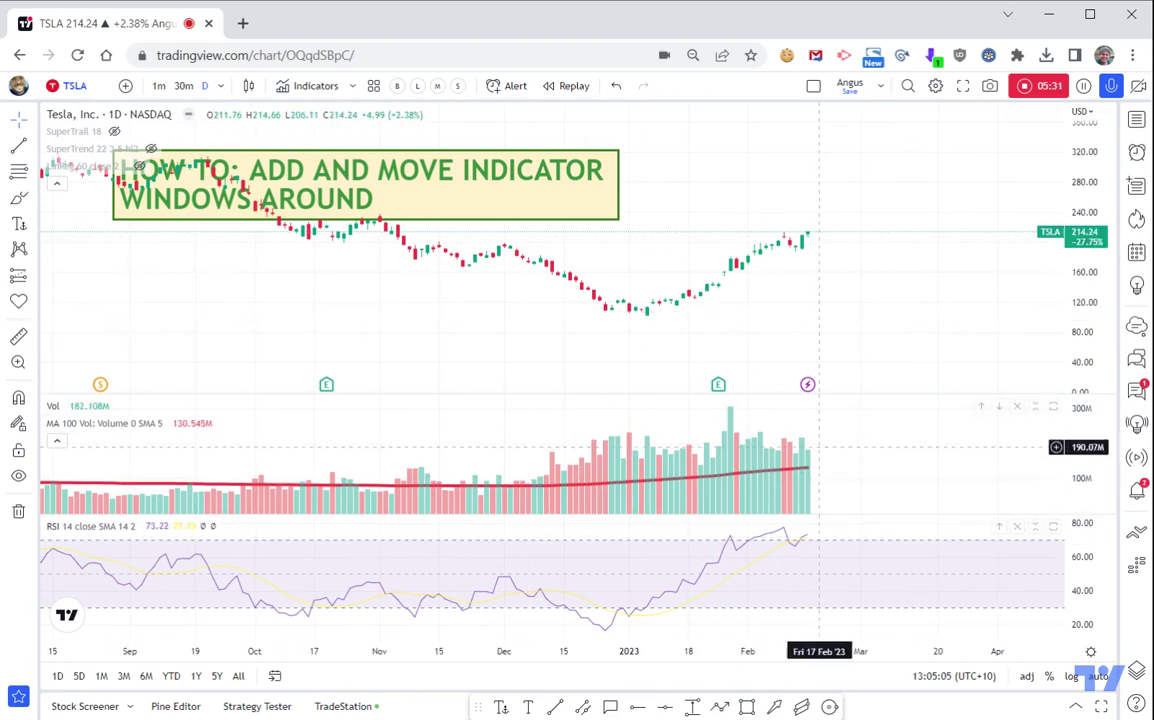
- Bring the chart object to the front, then remove the MA 100 from the Volume pane
{"action": "right_click", "coordinate": [455, 168]}
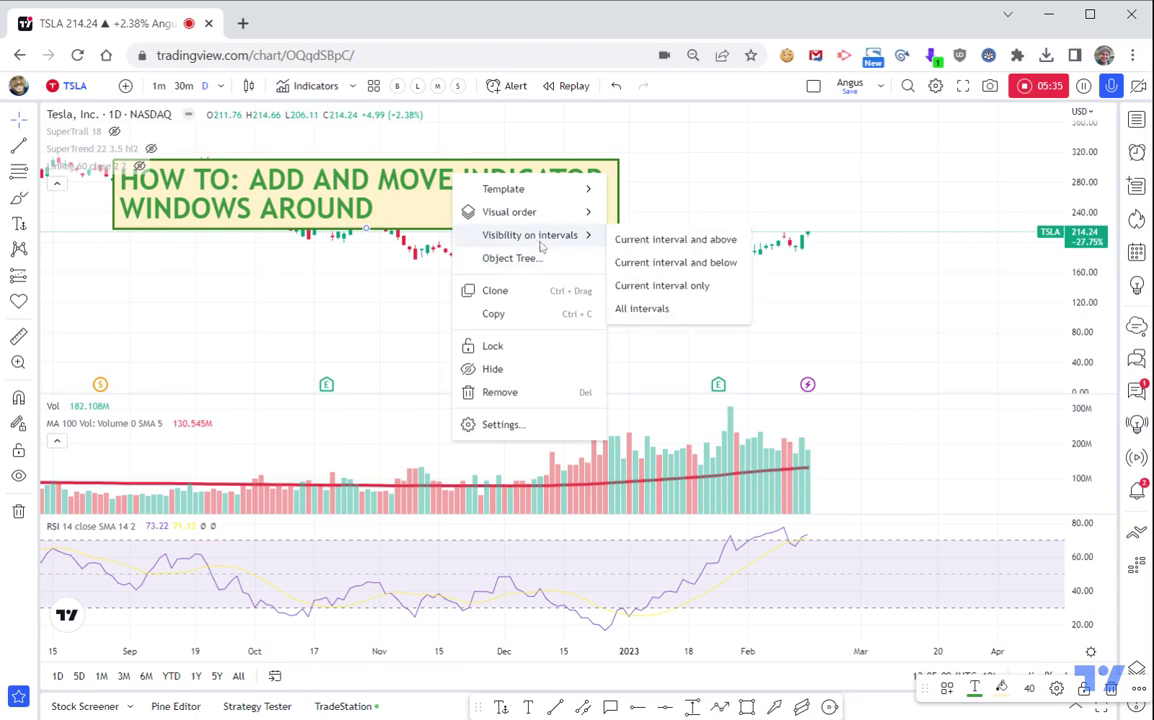
{"action": "mouse_move", "coordinate": [548, 213]}
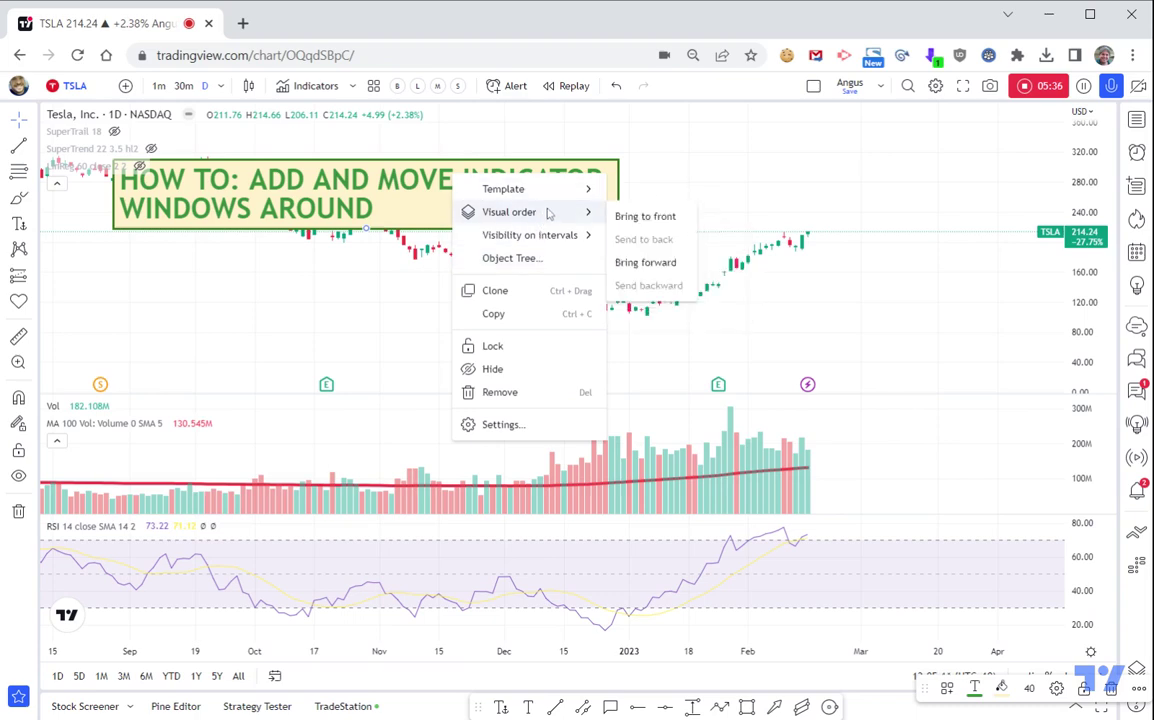
{"action": "left_click", "coordinate": [641, 216]}
{"action": "scroll", "coordinate": [961, 321], "scroll_direction": "down", "scroll_amount": 6}
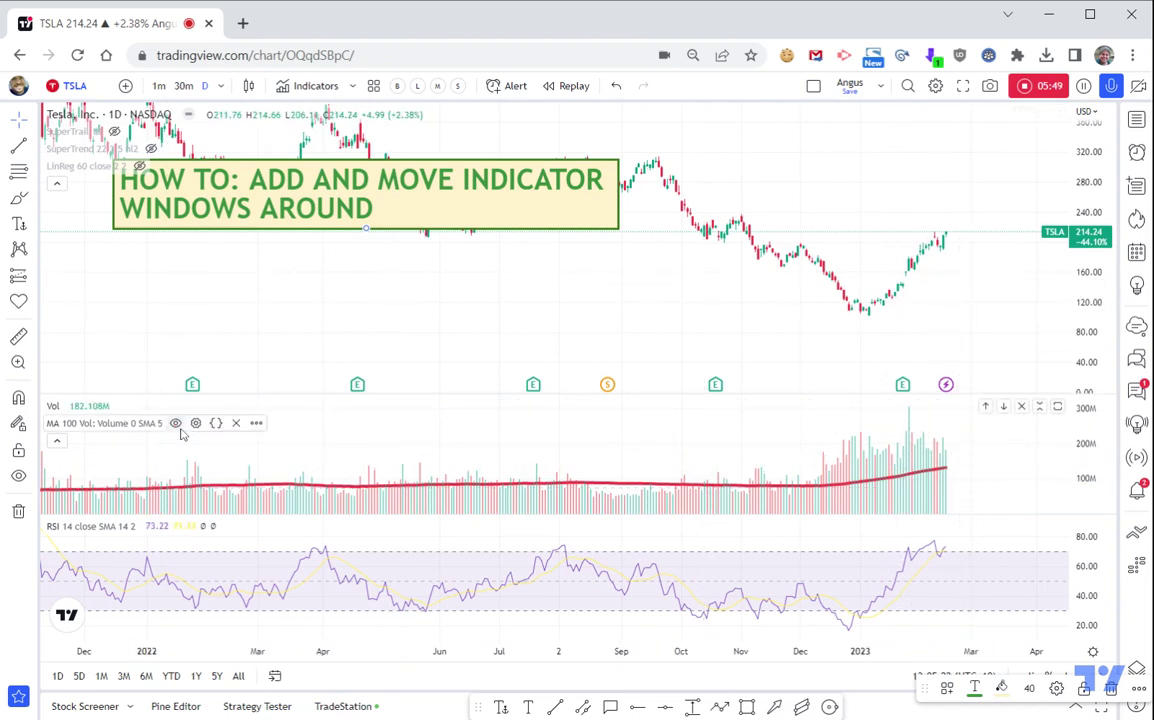
{"action": "left_click", "coordinate": [236, 423]}
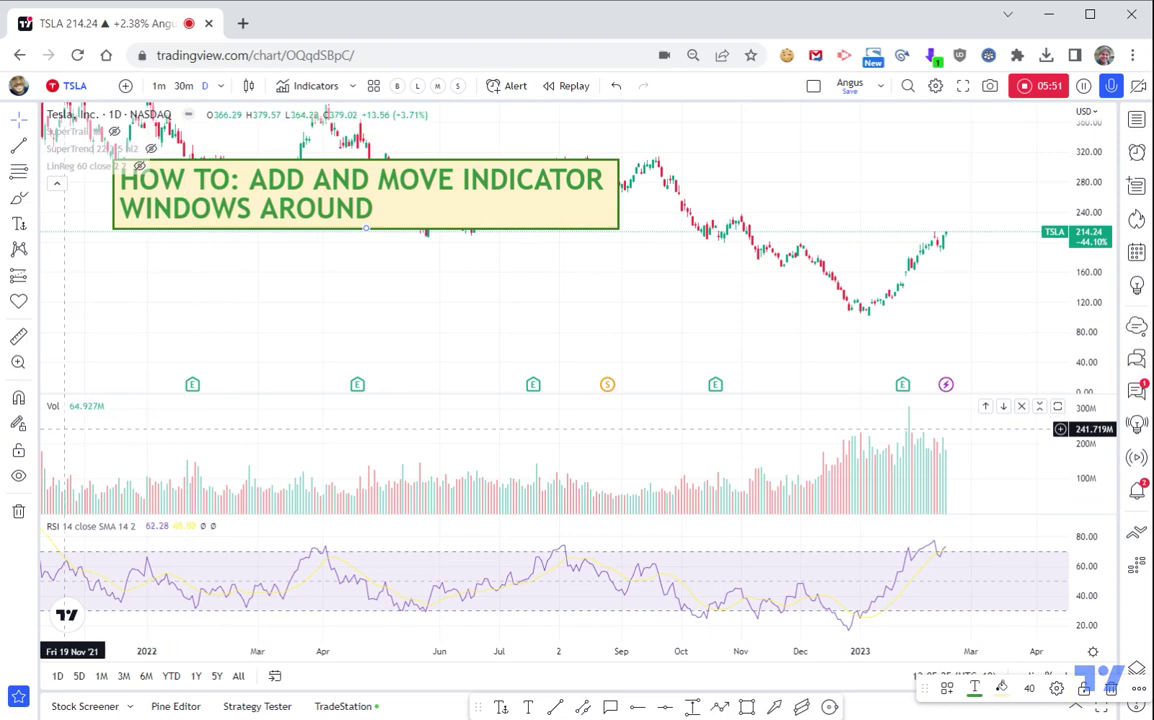